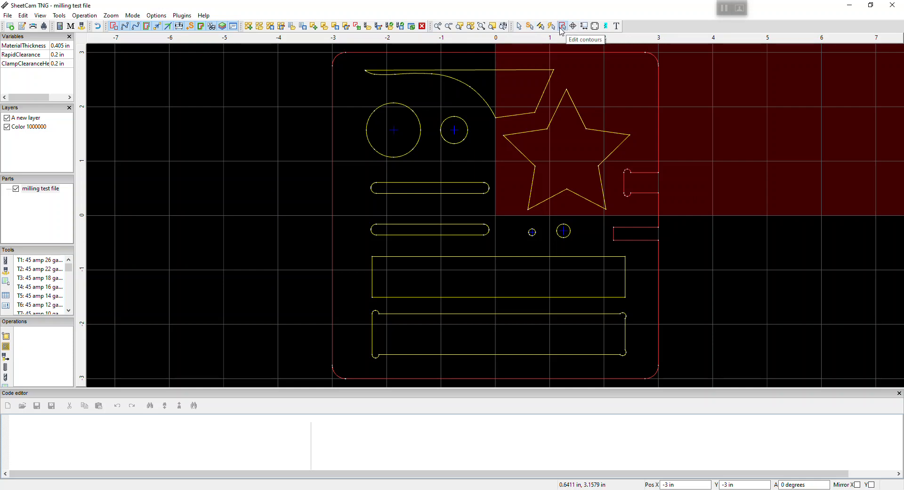
Return to selection mode and review the DDCNC Liberty path rules.
click(562, 29)
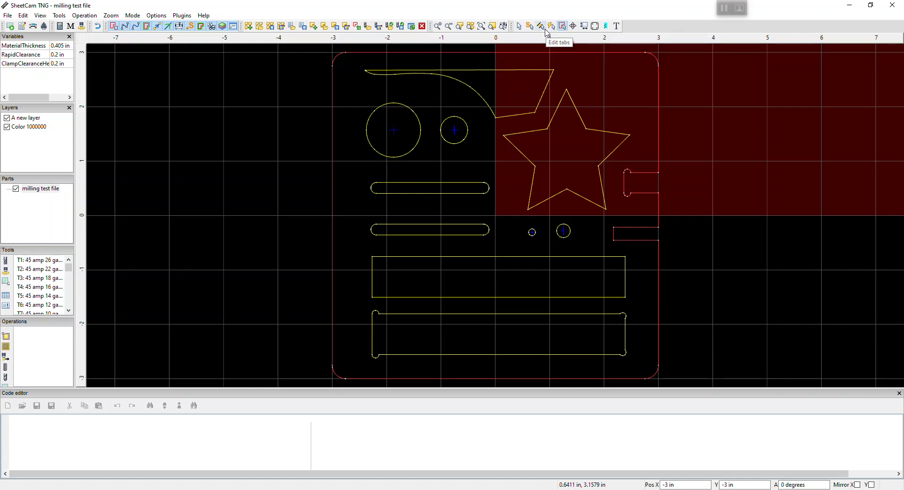
click(519, 28)
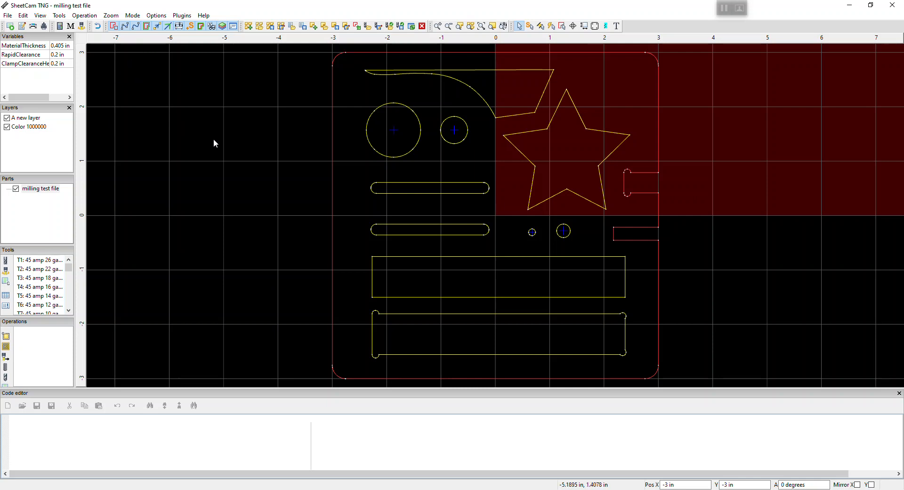
click(61, 18)
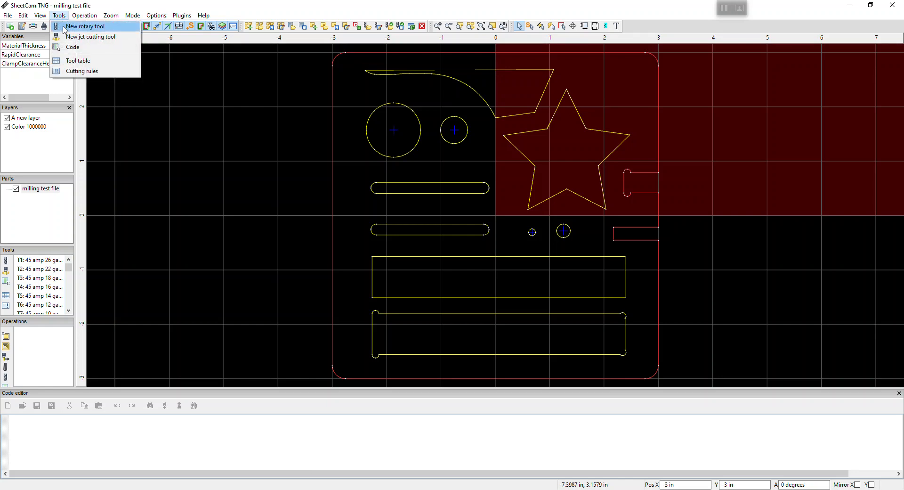
click(89, 72)
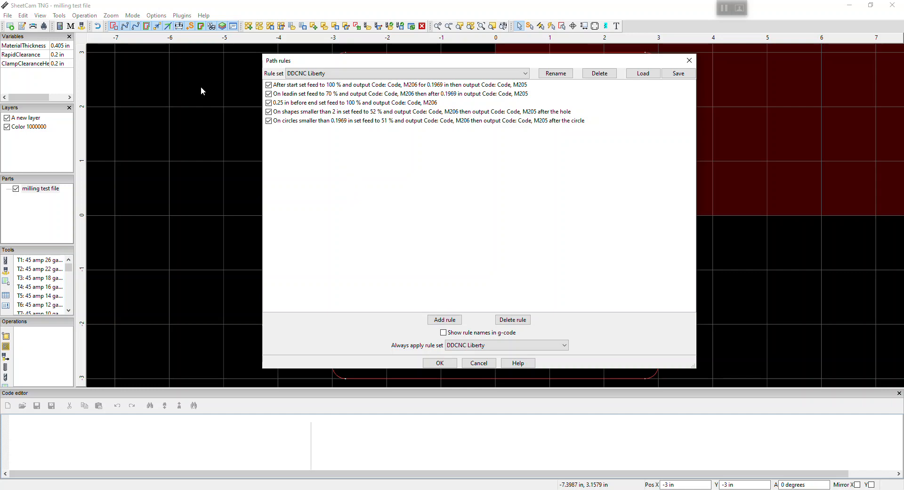
click(439, 362)
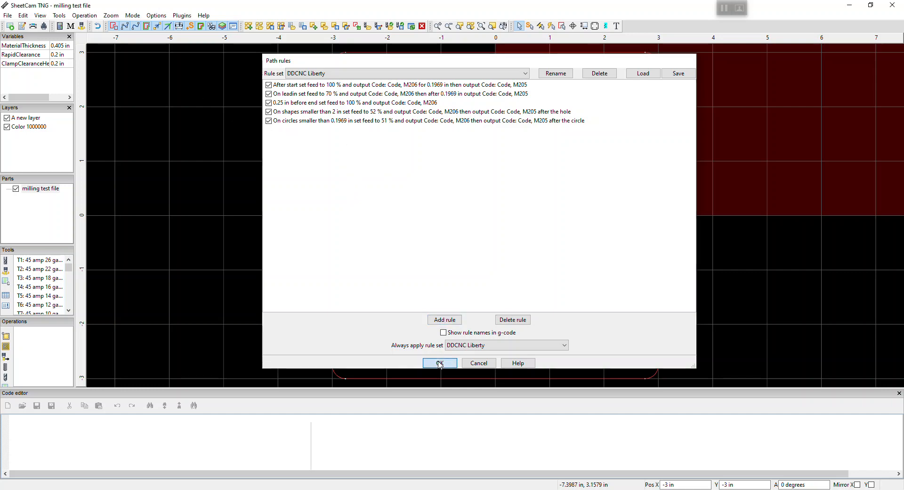
Look through the mill/router tools in the tool table down to the final entries.
click(59, 15)
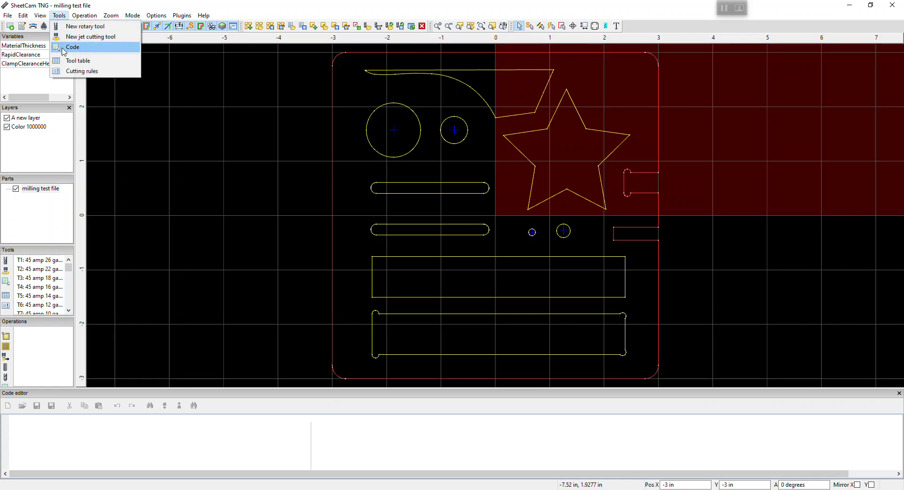
click(67, 61)
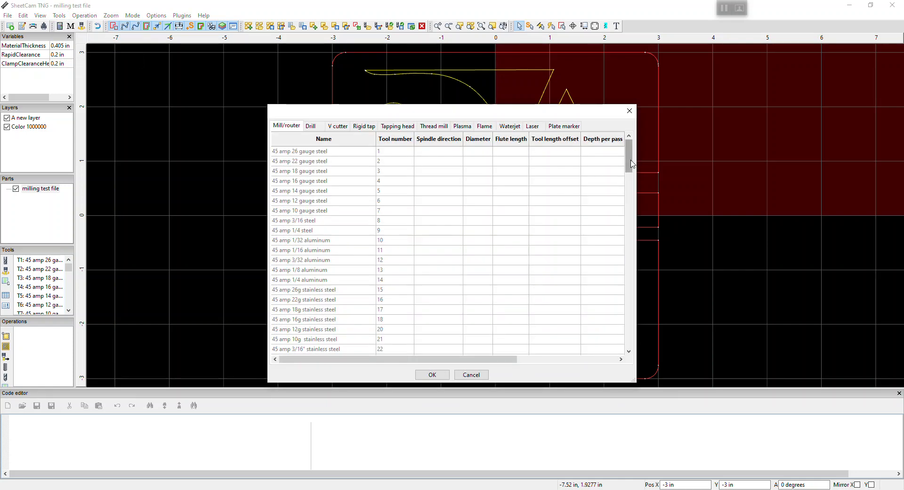
drag(630, 164, 630, 355)
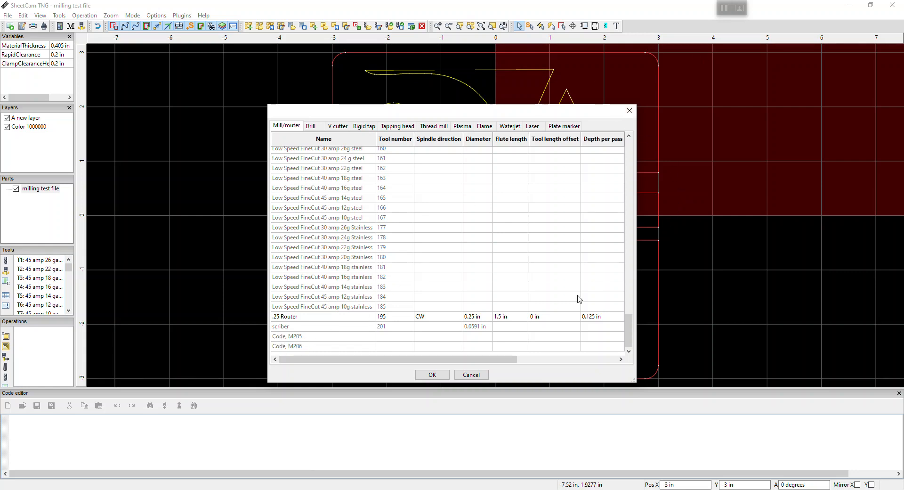
click(431, 374)
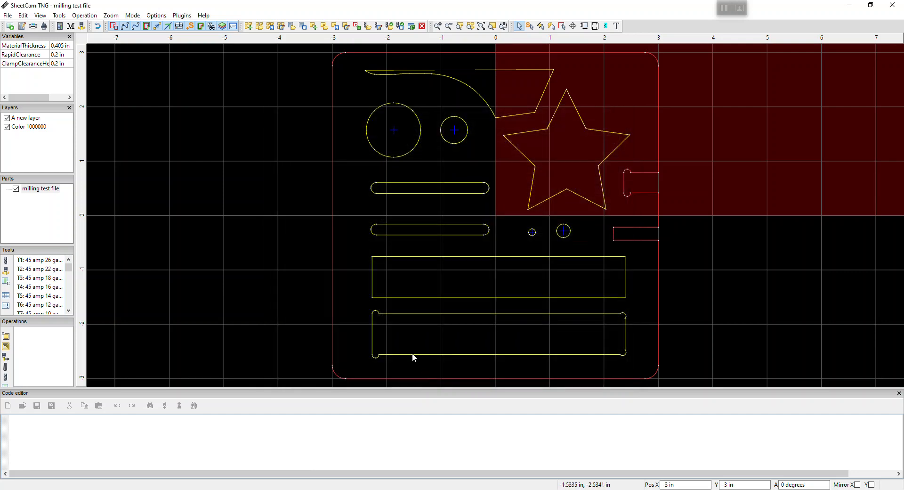
Inspect the settings of the before-end rule in the DDCNC Liberty path rules.
click(59, 15)
click(85, 71)
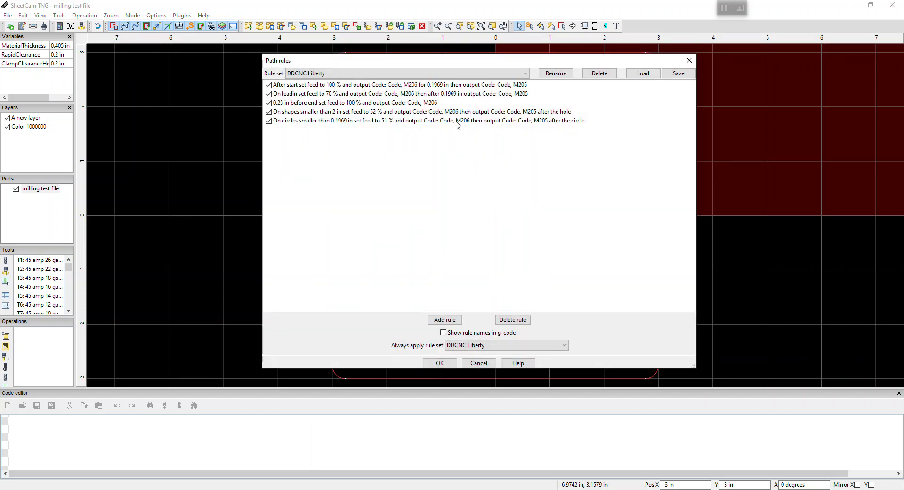
double_click(297, 104)
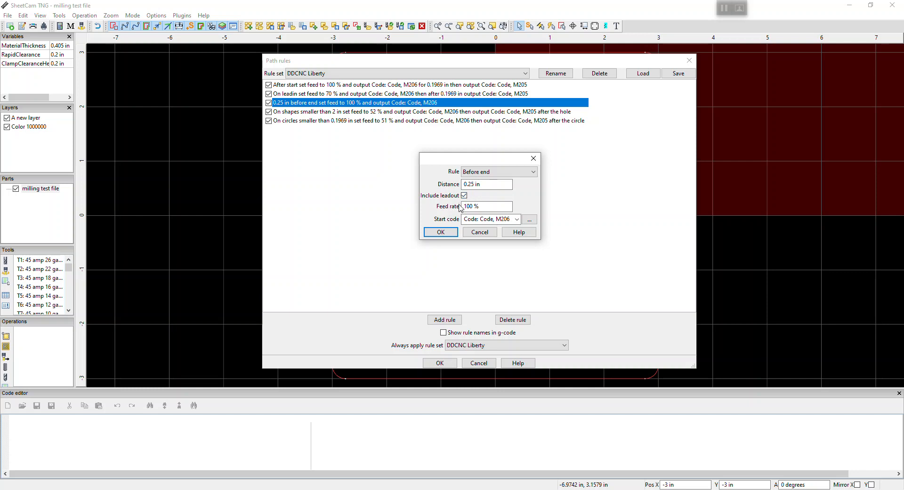
click(494, 219)
key(BackSpace)
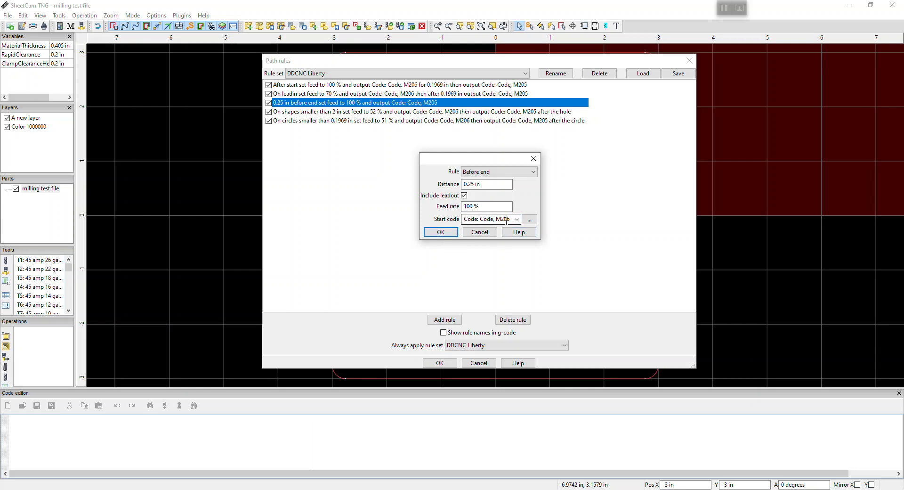
click(440, 232)
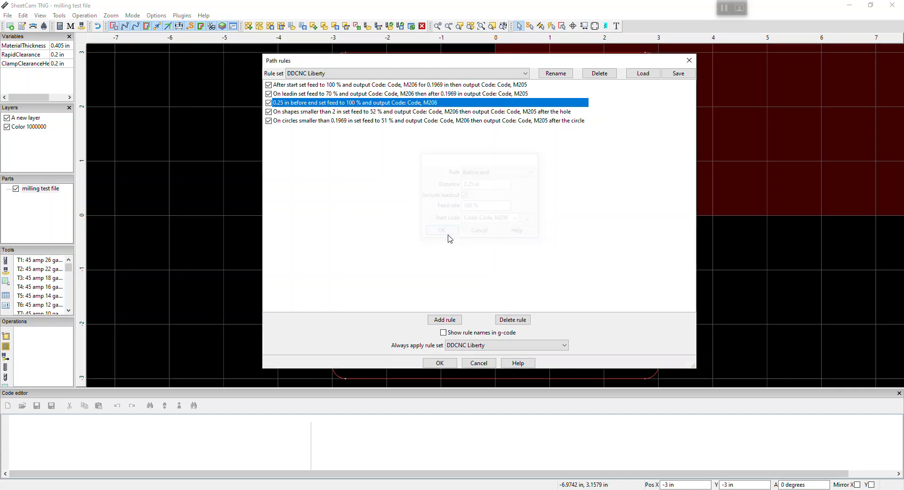
click(430, 364)
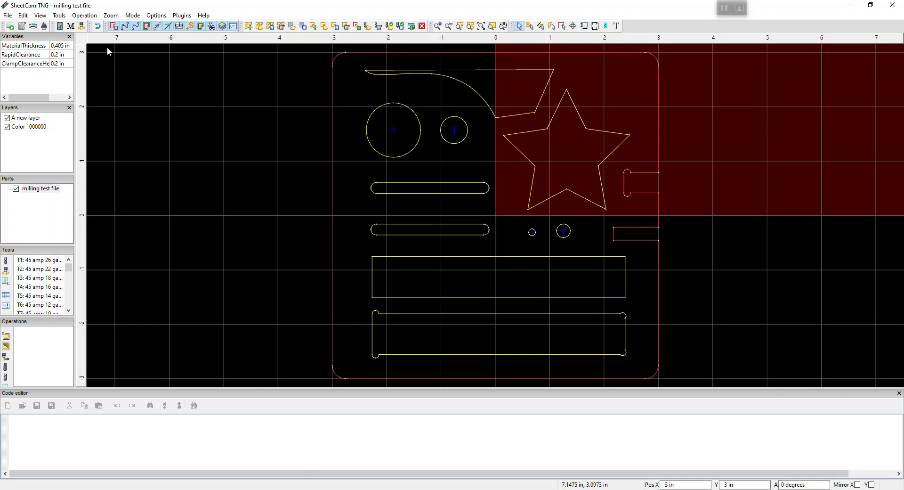
Create a plasma cut with Outside Offset on layer Color 1000000 using T6: 45 amp 12 gauge steel, loop size 0.075 in and DDCNC Liberty rules.
click(84, 15)
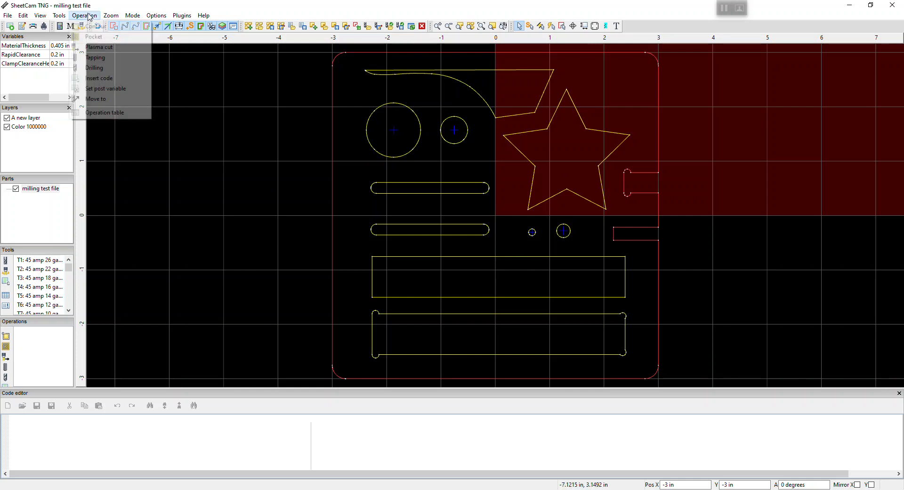
click(99, 47)
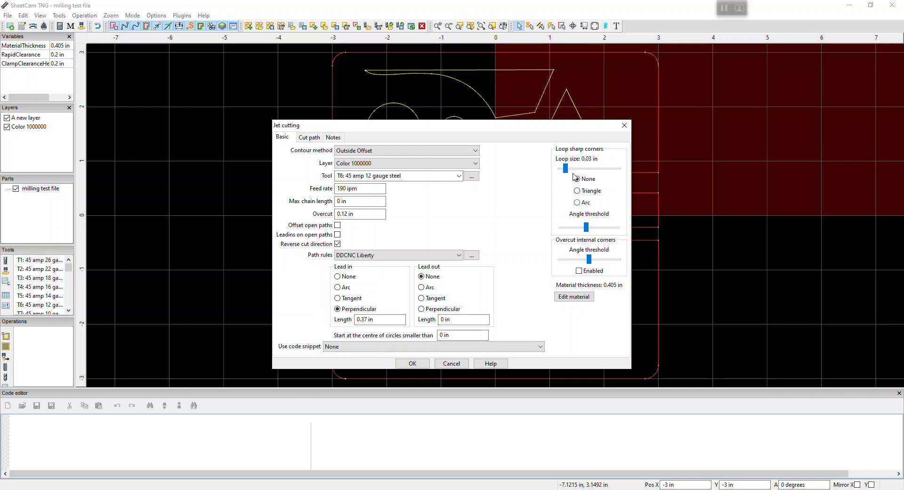
drag(568, 170, 576, 170)
click(426, 365)
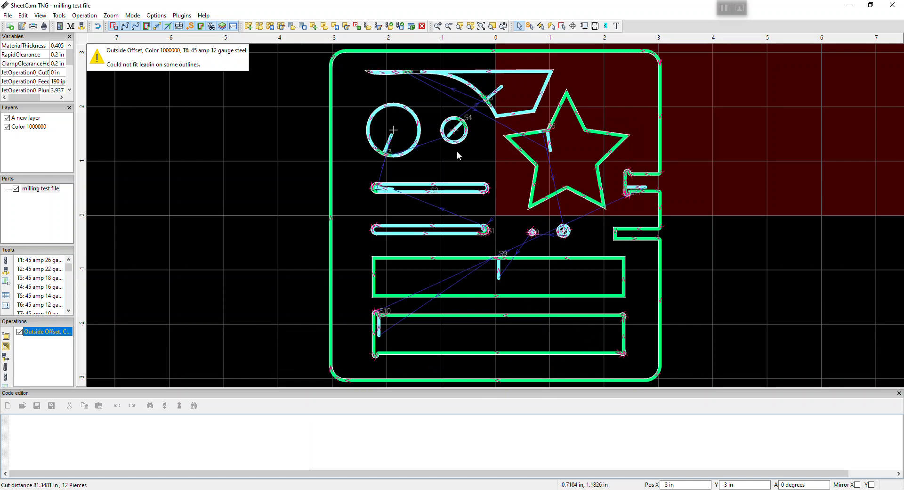
Move the start point of the lower slot to the middle of its bottom edge.
scroll(564, 243, up, 1)
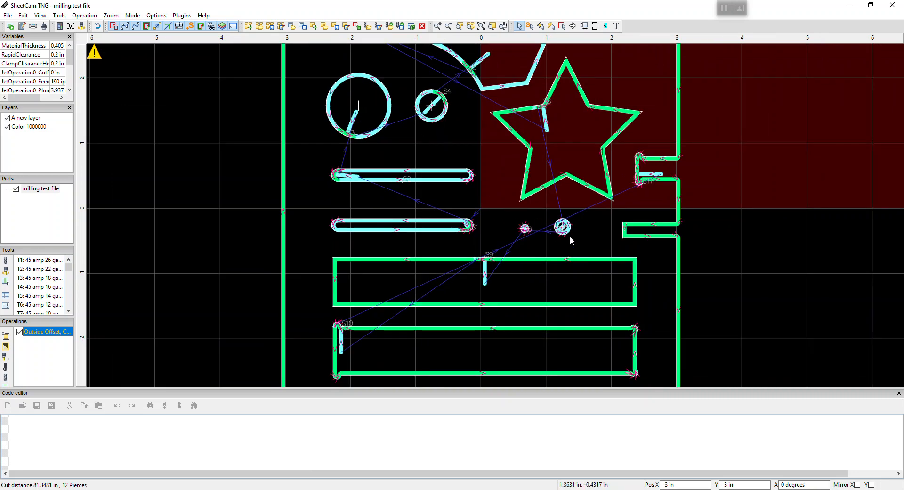
scroll(571, 240, up, 3)
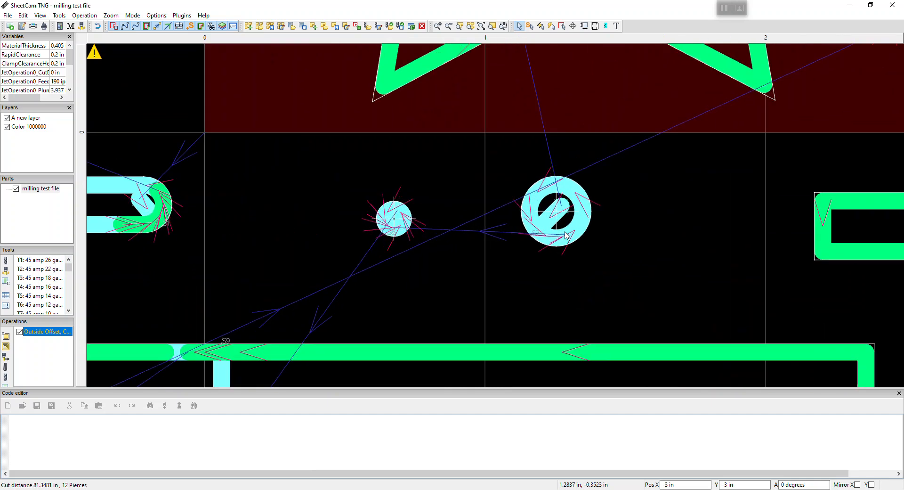
scroll(566, 235, down, 3)
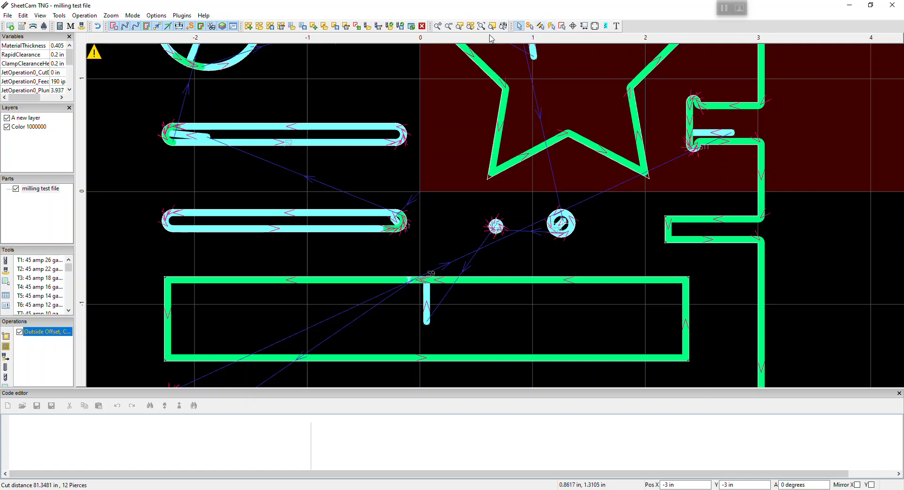
click(529, 26)
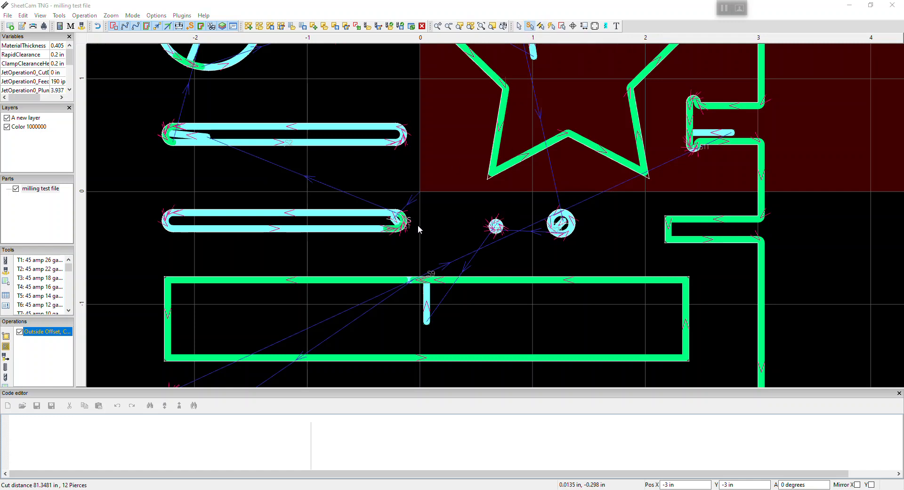
click(310, 226)
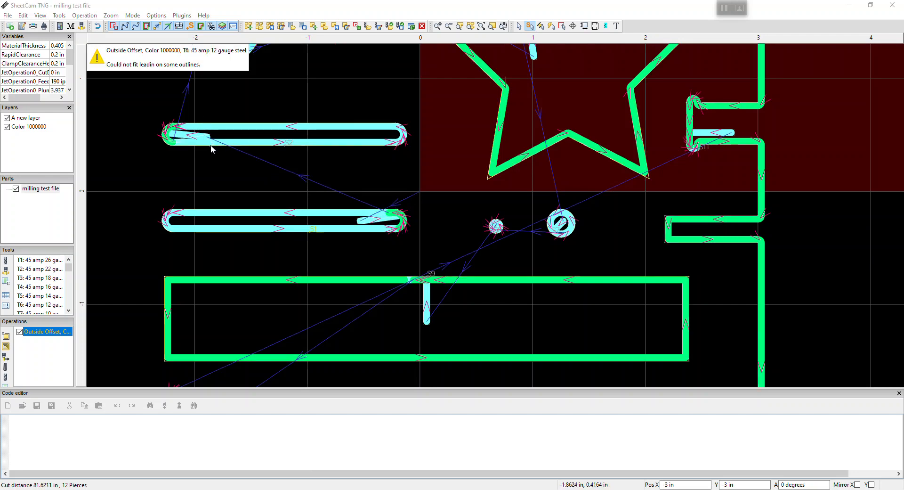
Move the outer profile's start point to its right edge just above the lower right corner, with the lead-in outside.
scroll(462, 219, down, 2)
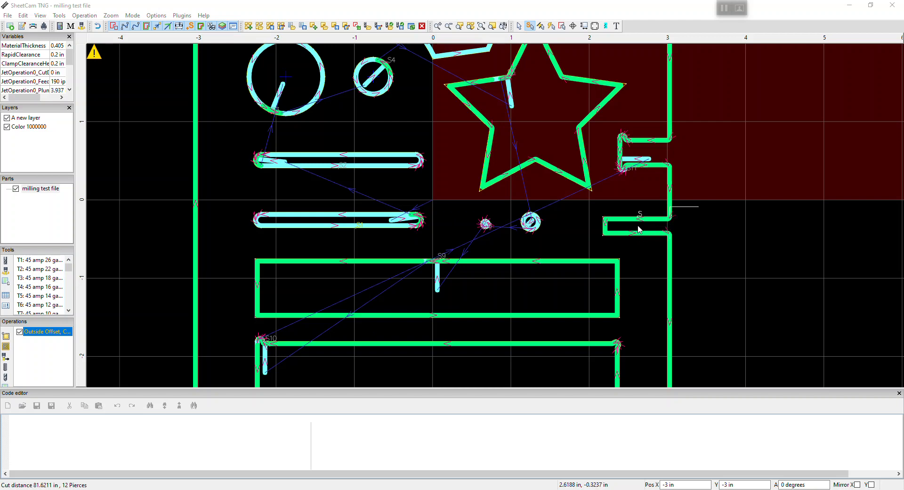
scroll(675, 242, down, 1)
scroll(682, 239, down, 1)
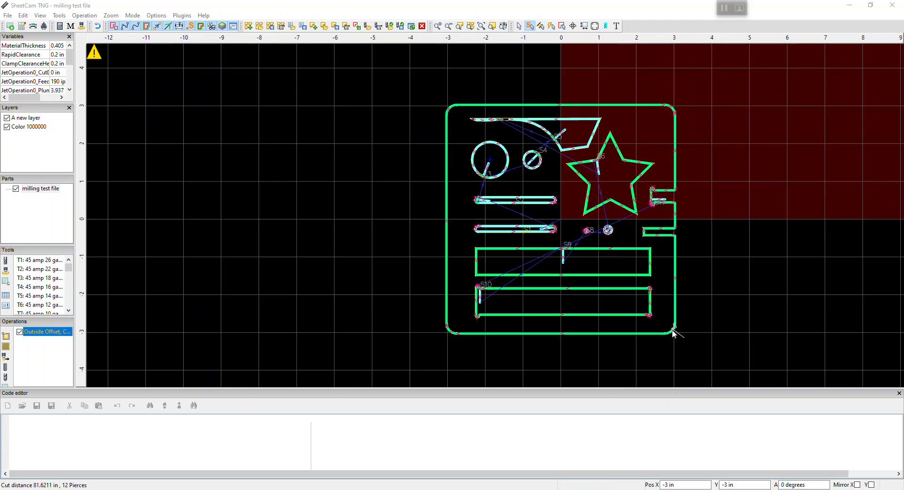
click(678, 322)
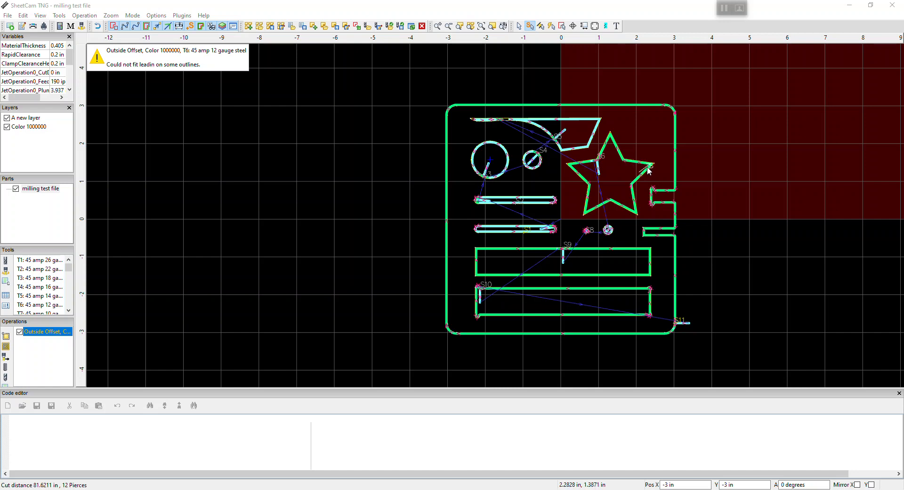
Move the star's start point to its lower right inner corner and the curved shape's start point to its lower left corner.
click(633, 185)
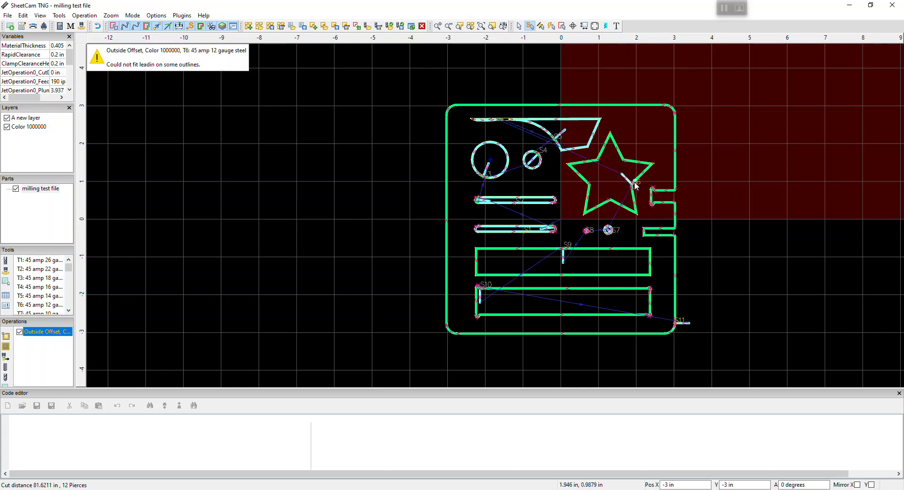
click(565, 160)
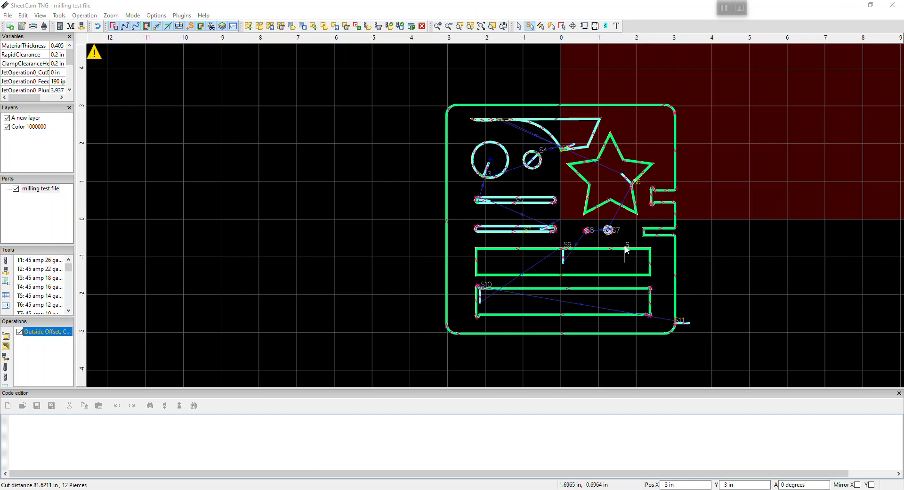
Edit the plasma cut operation's size limit for circles so that small circles start at their centre.
scroll(306, 197, down, 1)
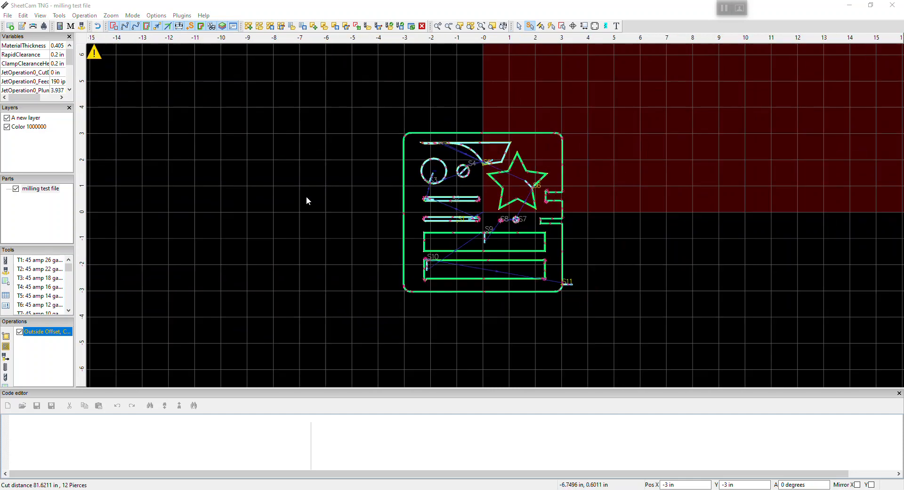
right_click(51, 336)
click(97, 104)
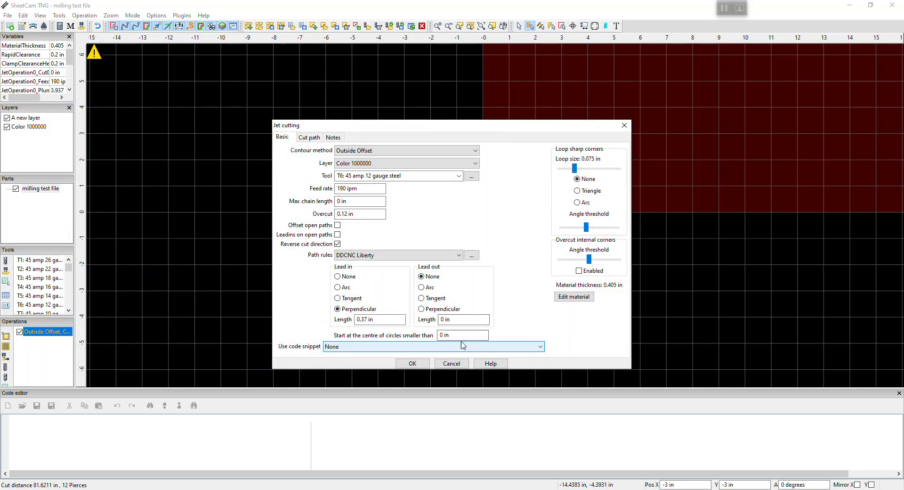
double_click(462, 338)
click(412, 364)
Examine the lead-ins on the small circles and the neighbouring cut paths.
scroll(470, 276, up, 6)
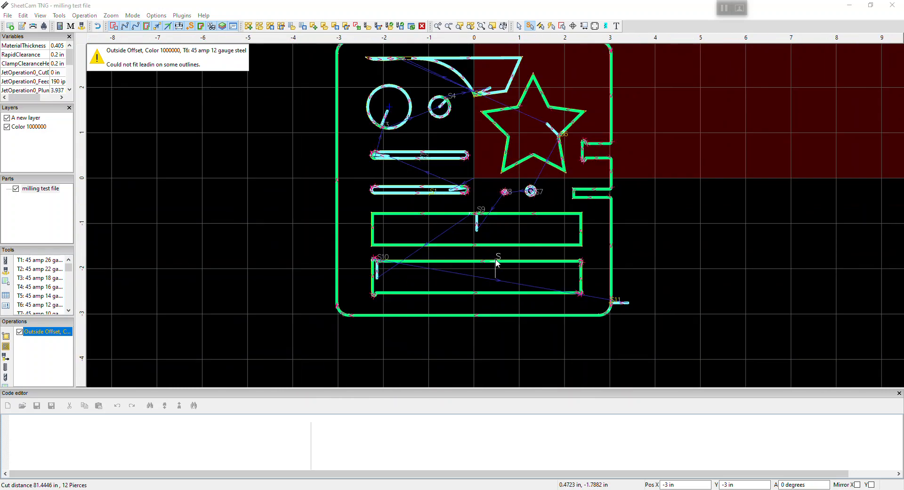
scroll(565, 141, up, 2)
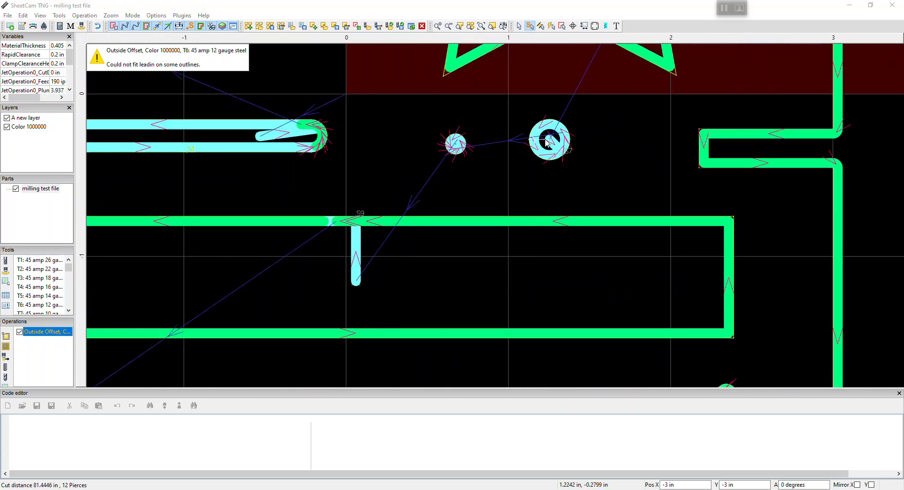
scroll(578, 225, down, 4)
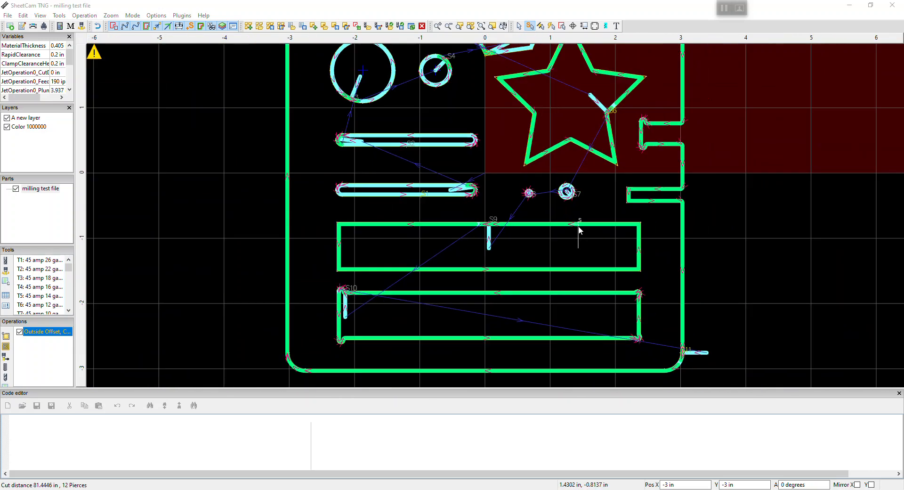
scroll(442, 85, up, 4)
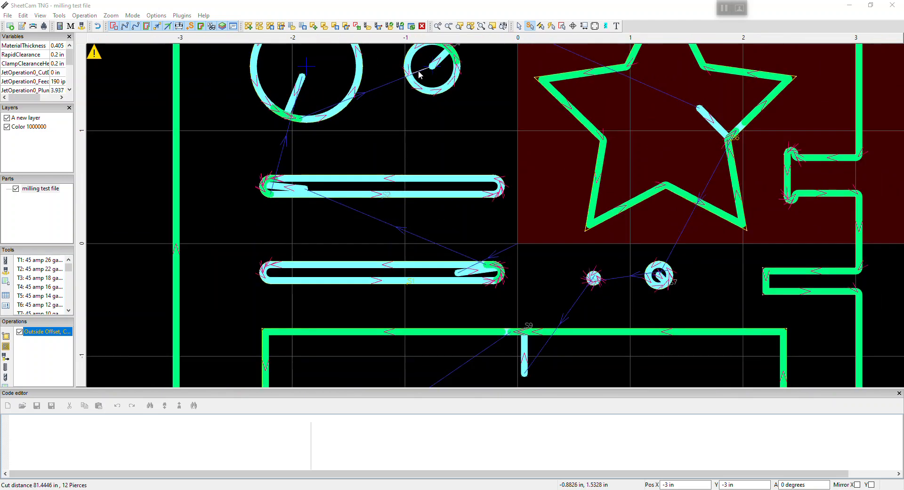
scroll(563, 254, down, 2)
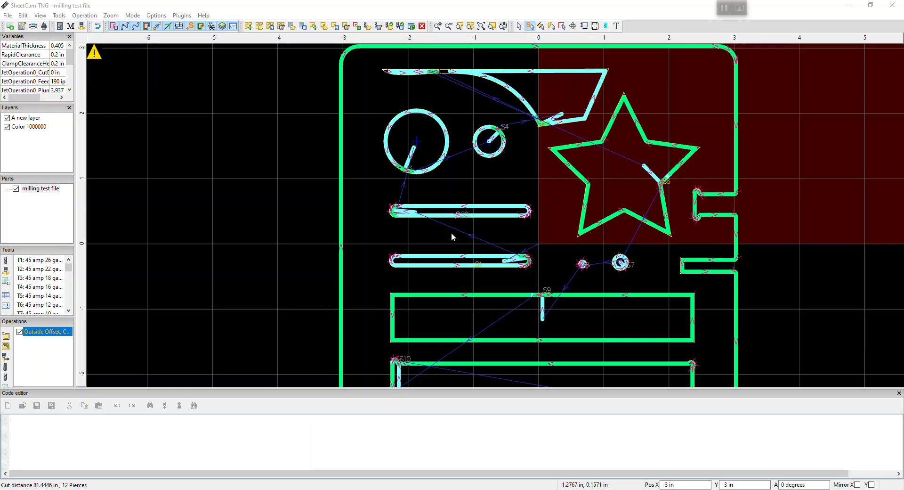
scroll(327, 221, down, 1)
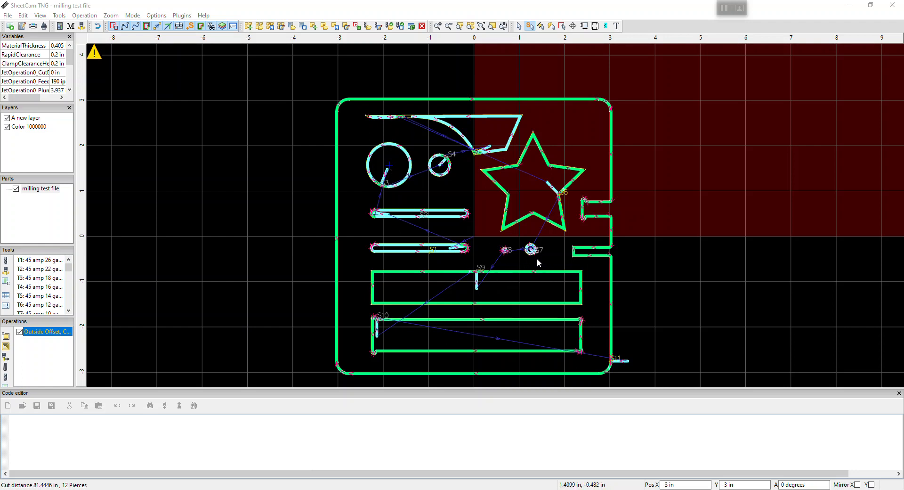
Enable overcutting of internal corners in the outside offset plasma cut operation.
scroll(537, 258, up, 2)
scroll(537, 258, up, 2)
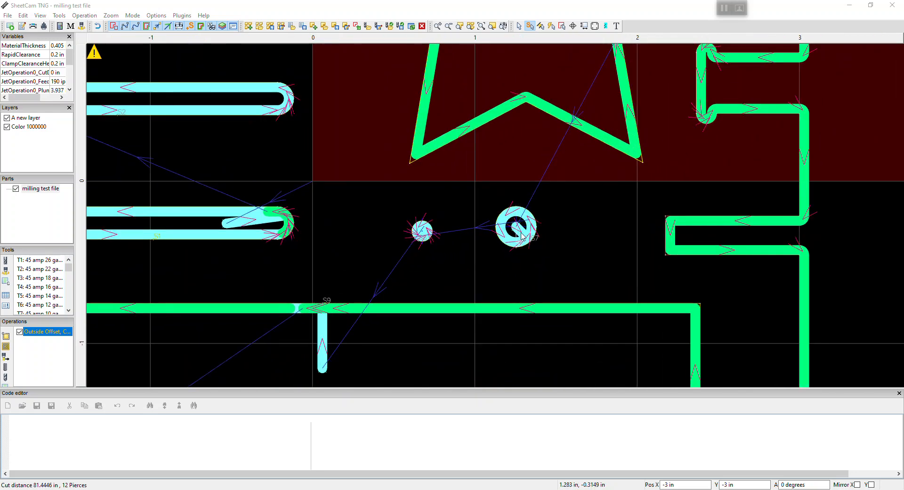
scroll(471, 266, down, 1)
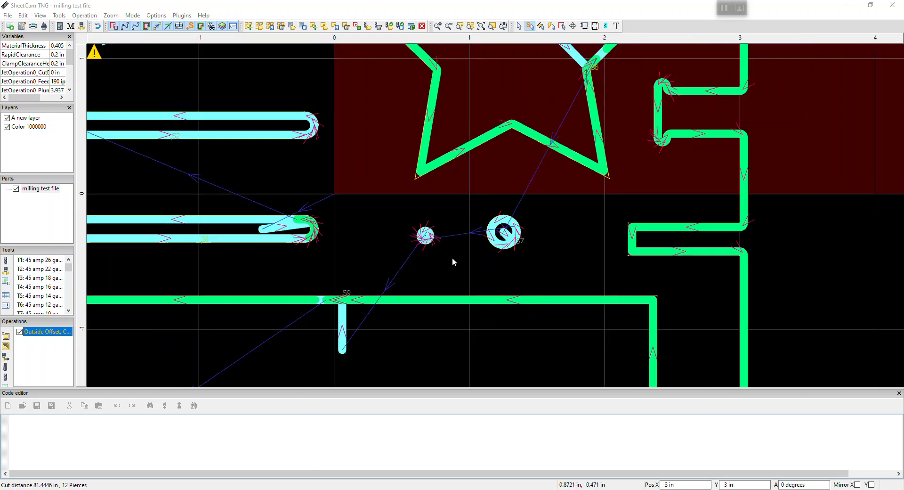
scroll(452, 257, down, 1)
scroll(489, 272, down, 2)
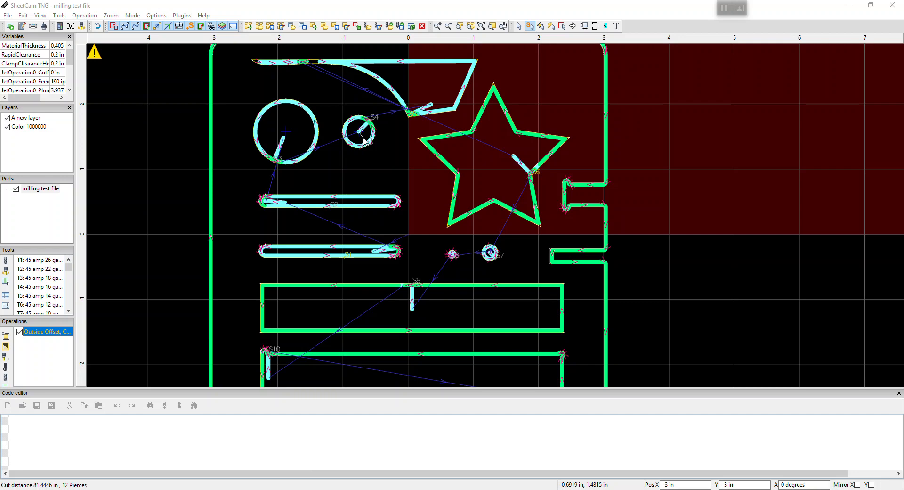
right_click(52, 331)
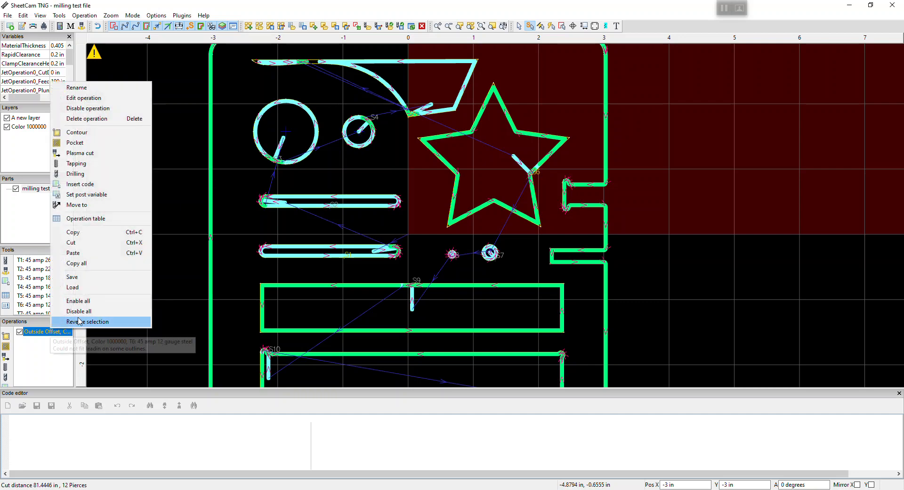
click(112, 98)
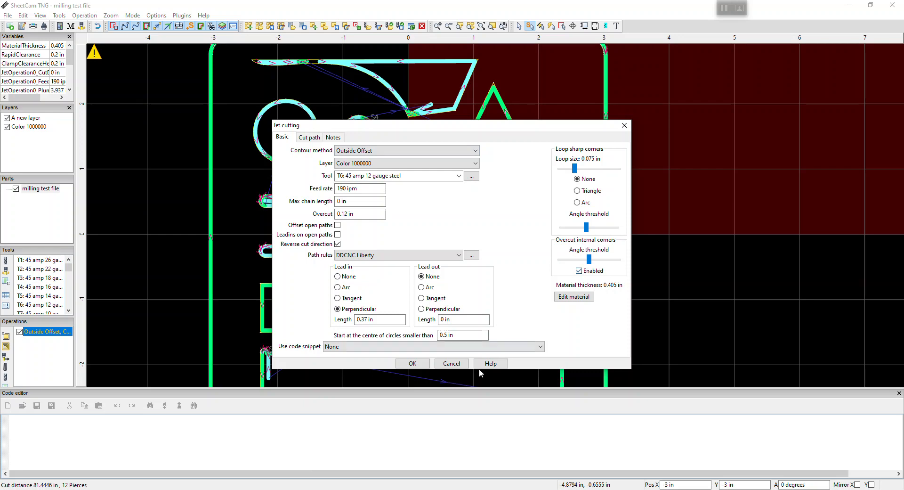
click(405, 364)
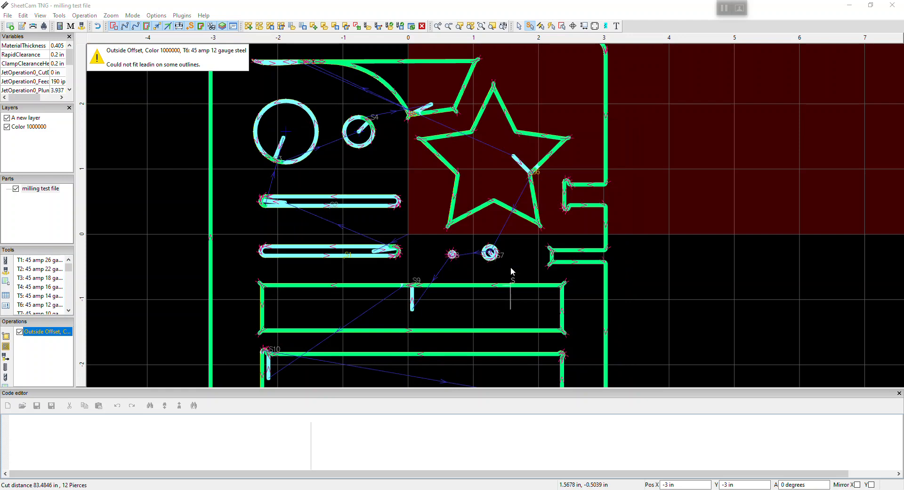
Check the overcut corners on the cut paths and turn off internal corner overcutting in the plasma cut operation.
scroll(511, 268, down, 3)
scroll(535, 282, up, 4)
scroll(536, 281, up, 2)
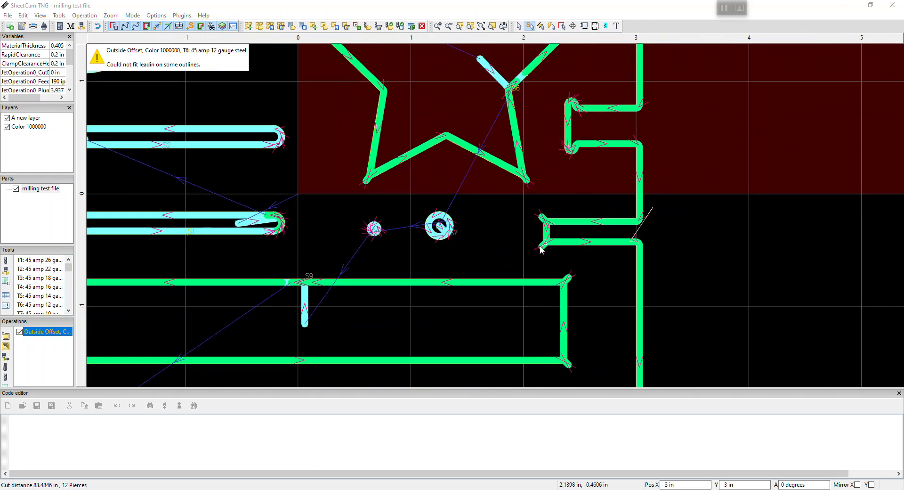
scroll(559, 243, down, 3)
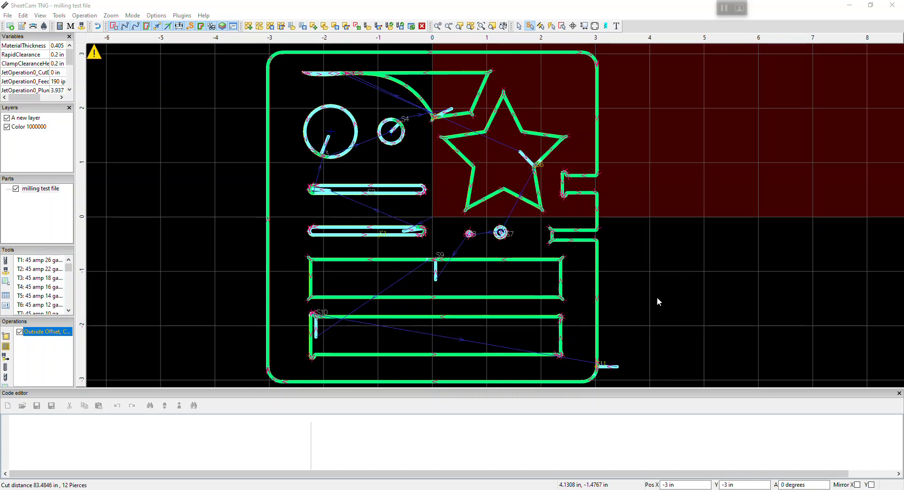
click(39, 340)
right_click(39, 340)
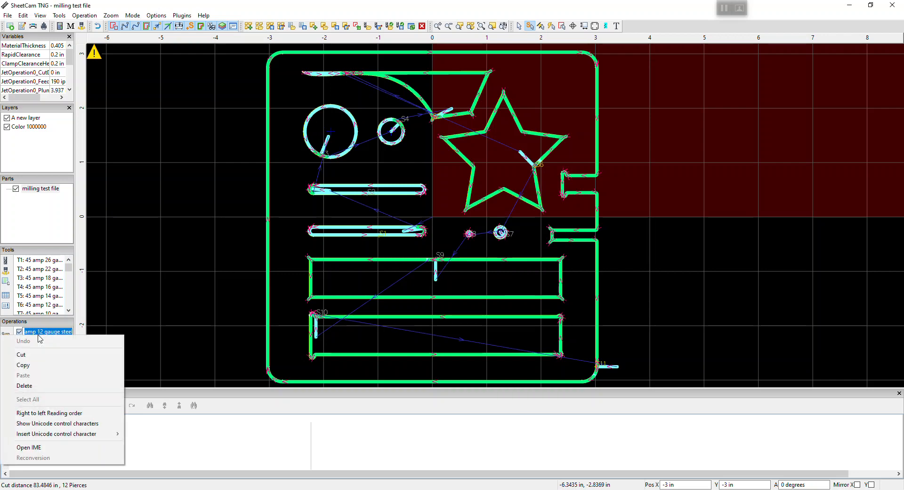
click(177, 297)
right_click(55, 332)
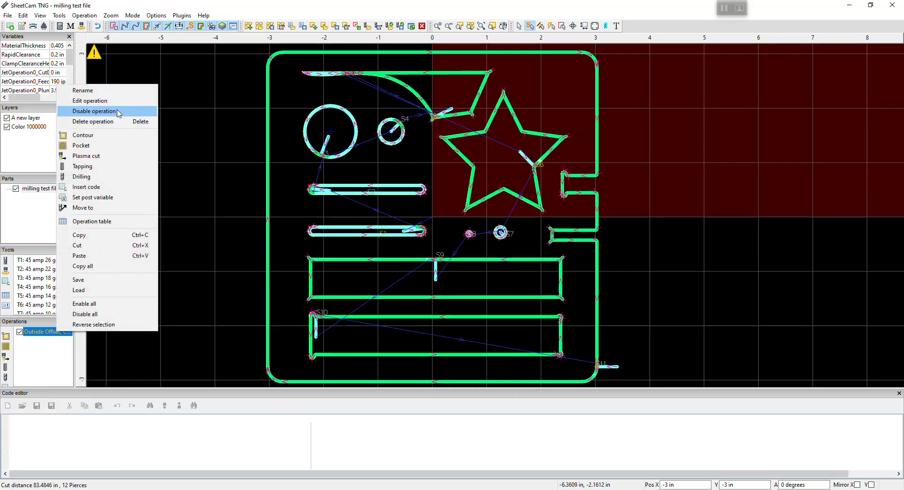
click(90, 100)
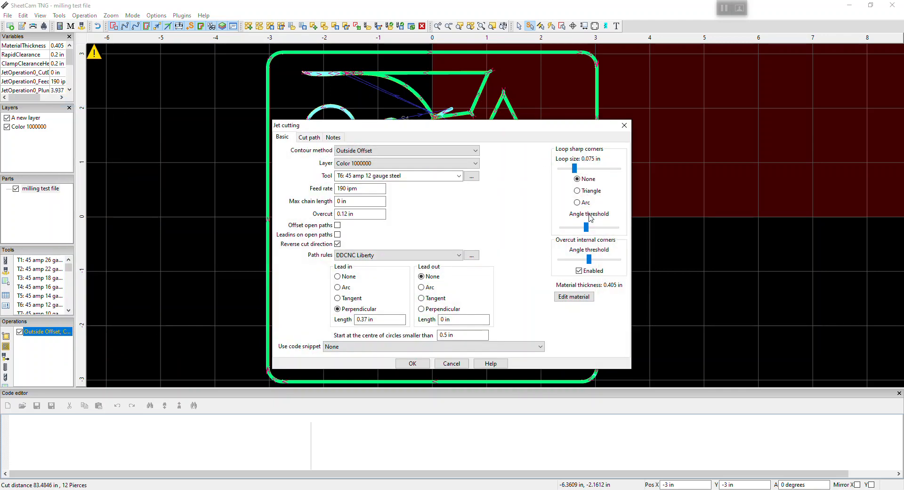
click(579, 270)
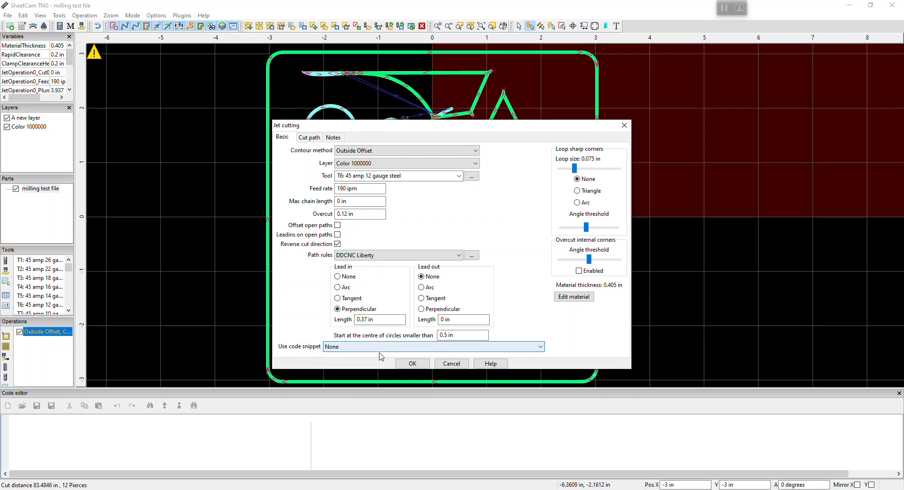
click(412, 363)
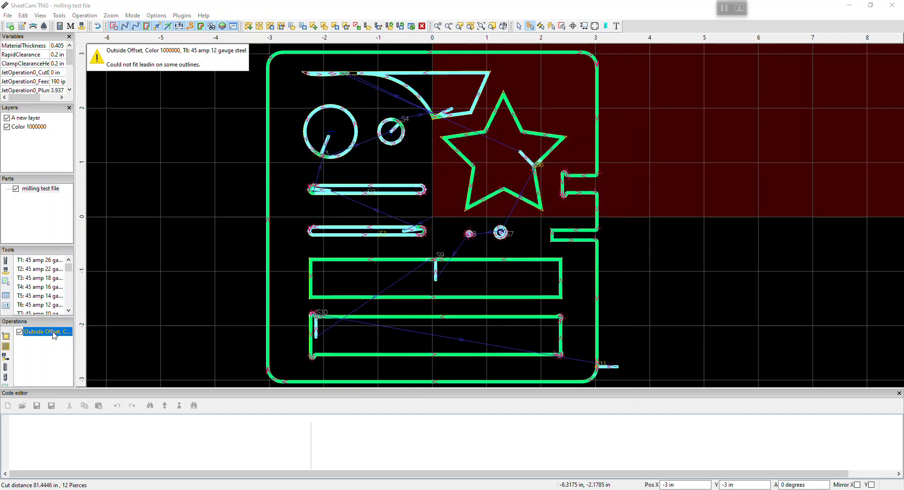
Delete the outside offset plasma cut operation from the job.
right_click(54, 335)
click(97, 121)
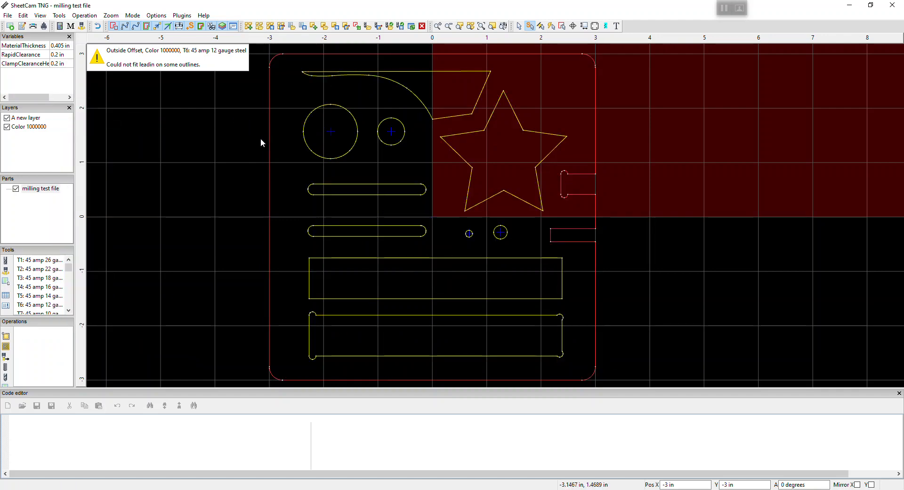
Move the part's outer profile contour to the existing layer named "A new layer".
right_click(594, 90)
click(606, 89)
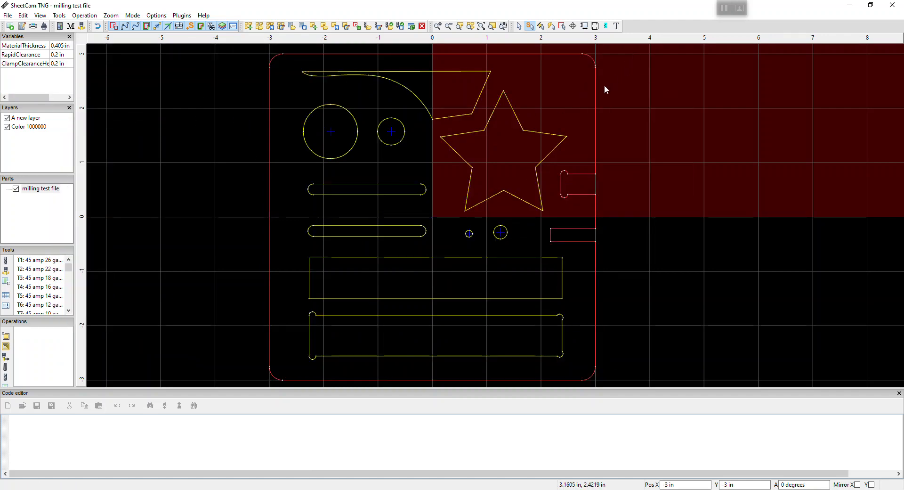
click(563, 26)
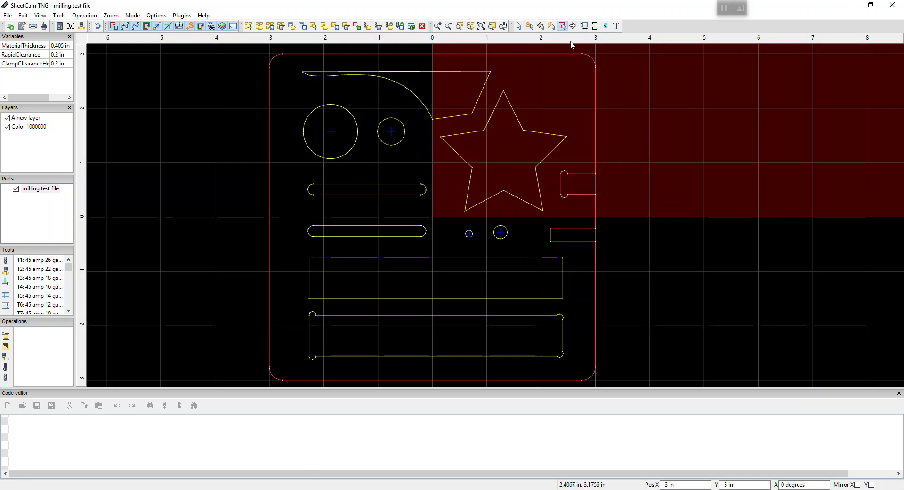
right_click(595, 82)
mouse_move(621, 89)
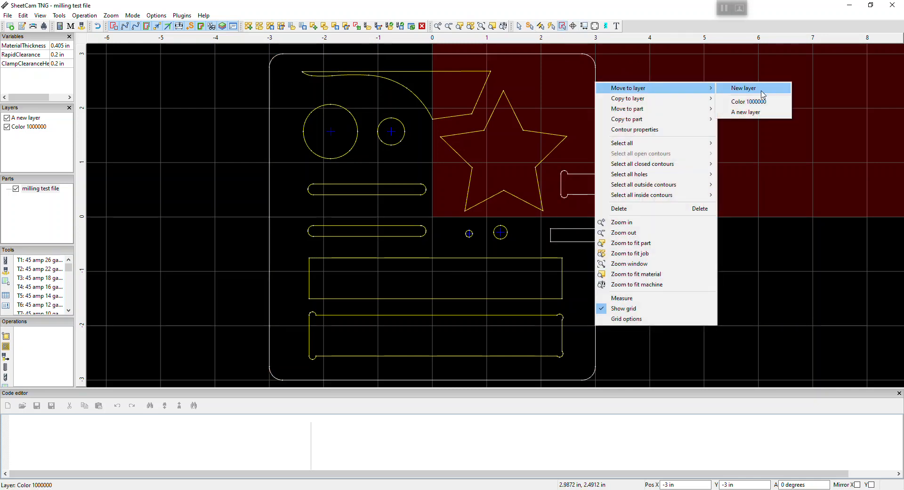
click(748, 112)
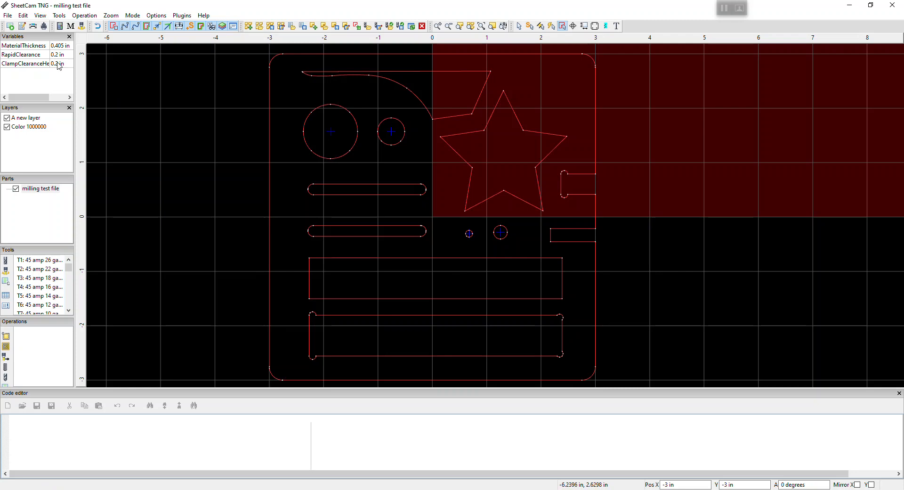
Load the tool set file "DDCNC Zombie series milling.tools".
click(10, 16)
click(28, 232)
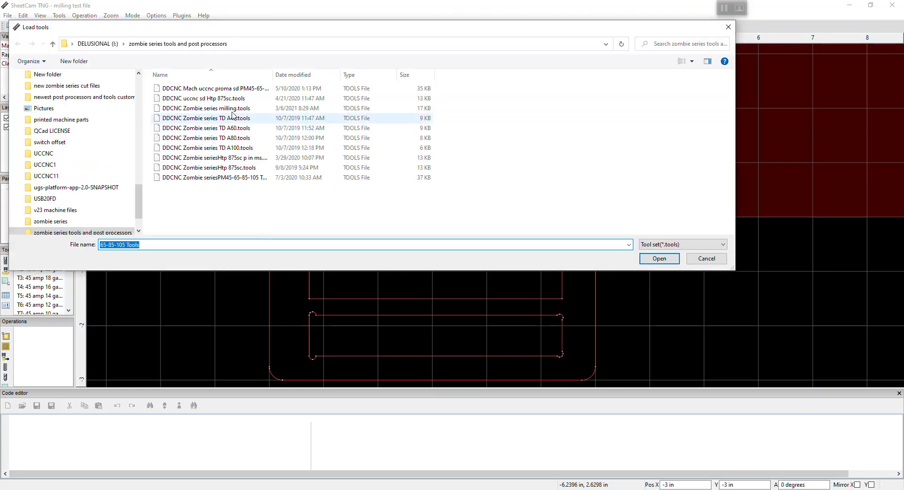
click(231, 109)
double_click(230, 109)
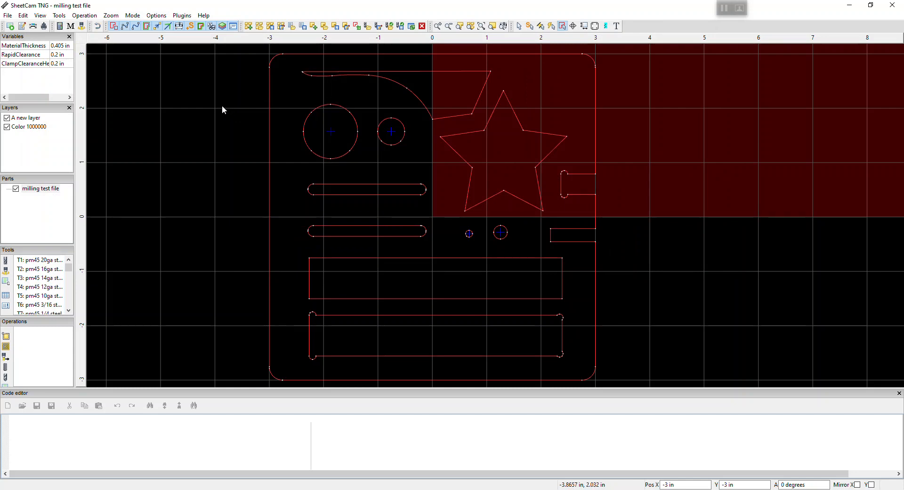
Add a spiral pocket operation on layer Color 1000000 with T200: 1/8 inch mill, cut depth 0.07 in and 0.035 in per pass.
click(85, 15)
click(94, 37)
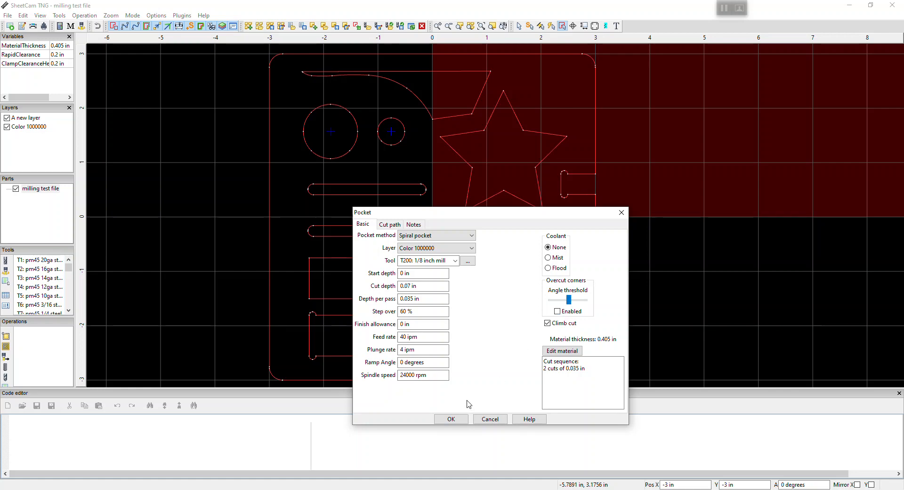
click(455, 420)
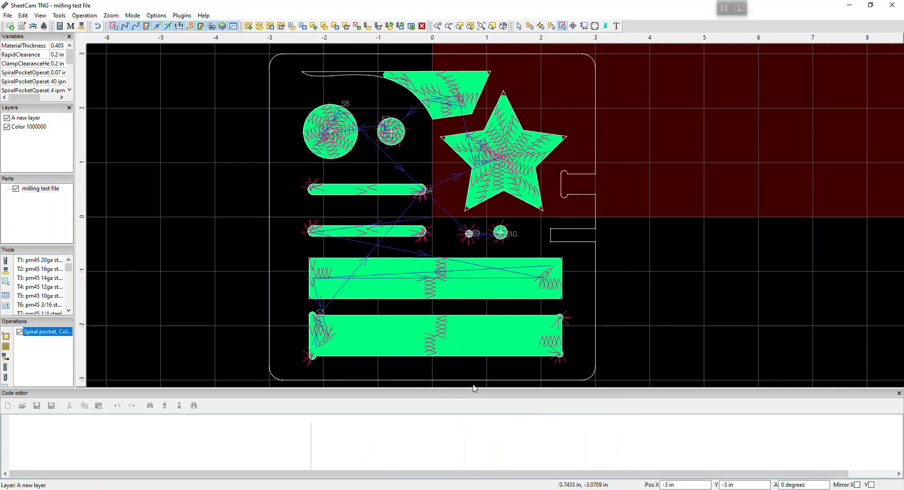
Examine how the pocket toolpath clears the corners of the plain rectangle and the rectangle with rounded corner reliefs.
scroll(525, 372, up, 1)
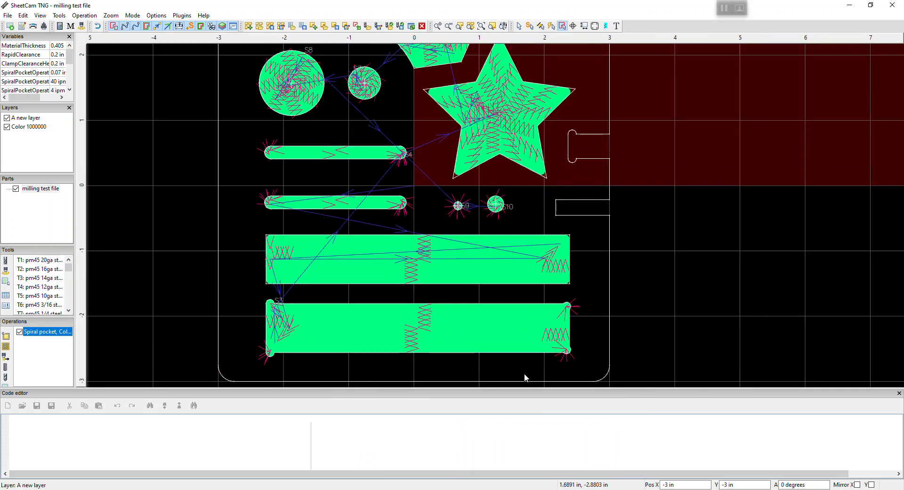
scroll(524, 373, down, 1)
scroll(531, 371, up, 2)
scroll(532, 371, down, 1)
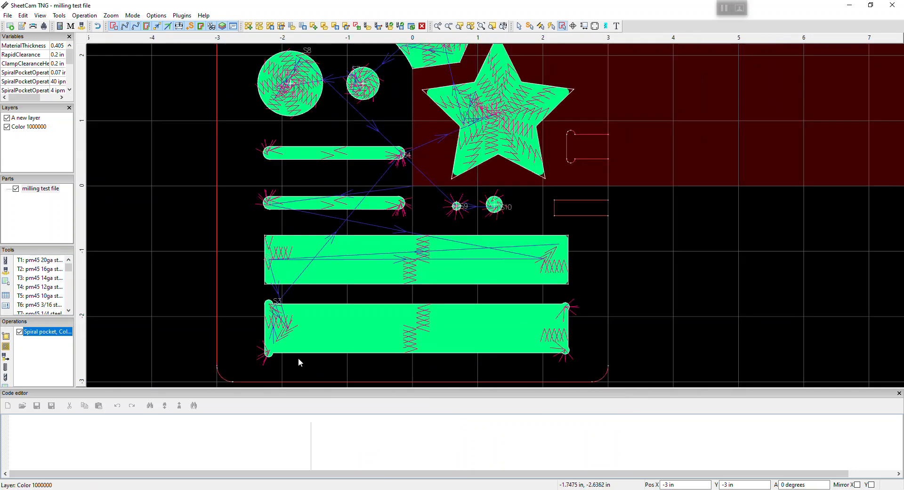
scroll(296, 358, up, 5)
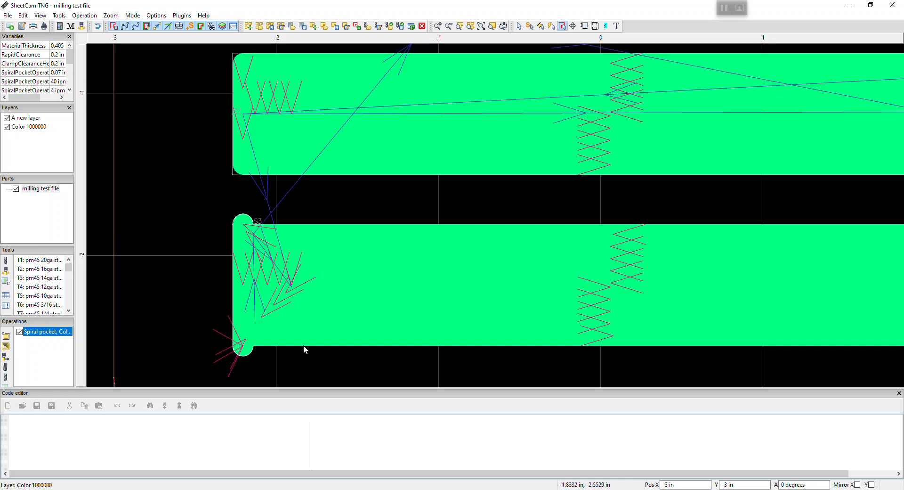
scroll(303, 344, down, 3)
scroll(546, 290, up, 2)
scroll(547, 291, up, 4)
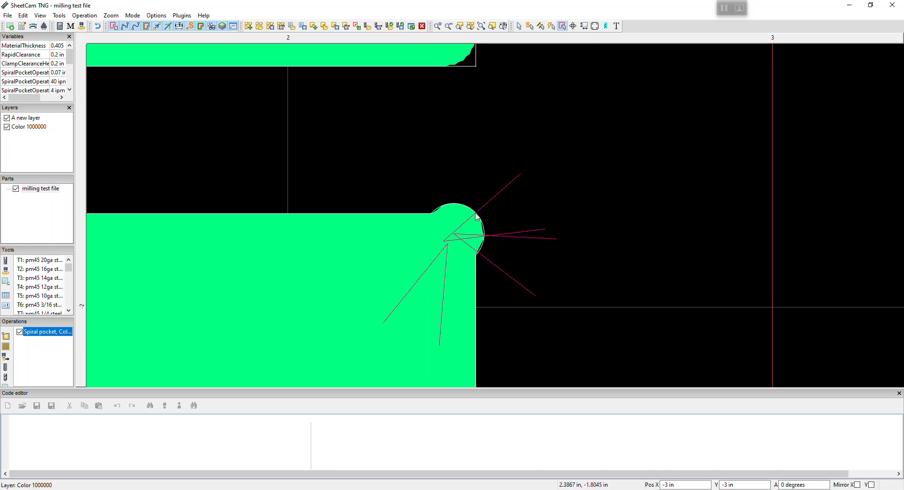
scroll(478, 298, down, 3)
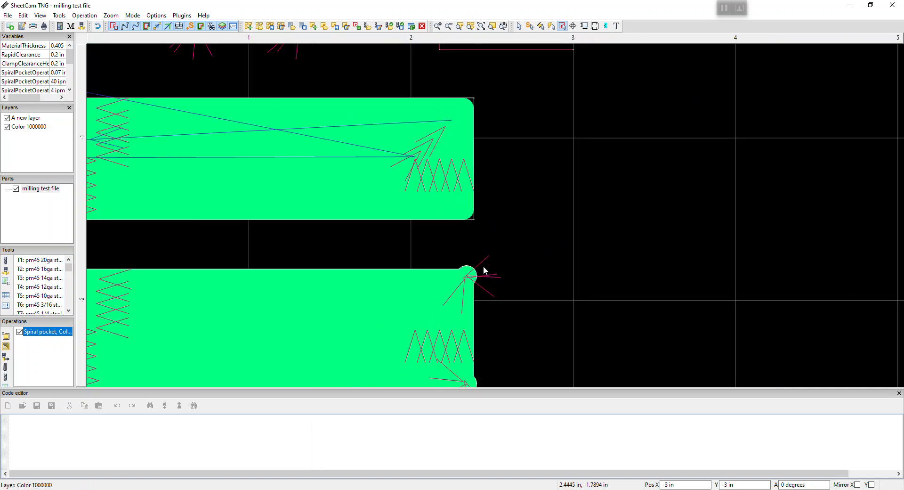
scroll(483, 220, up, 4)
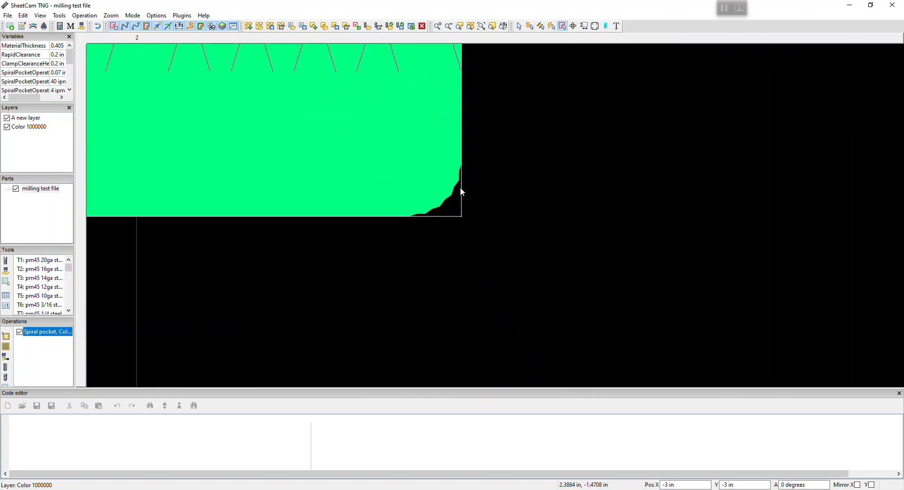
scroll(476, 252, down, 5)
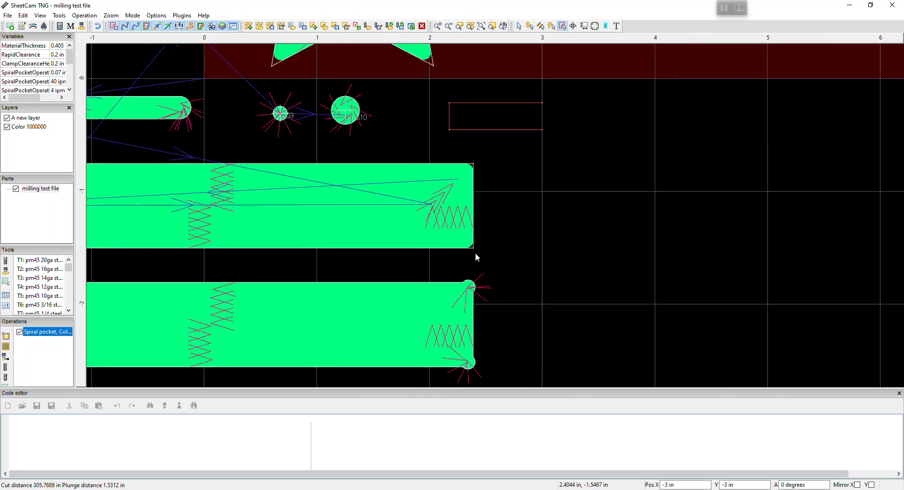
Examine the pocket toolpath at the star's points and around the small circles.
scroll(454, 180, up, 5)
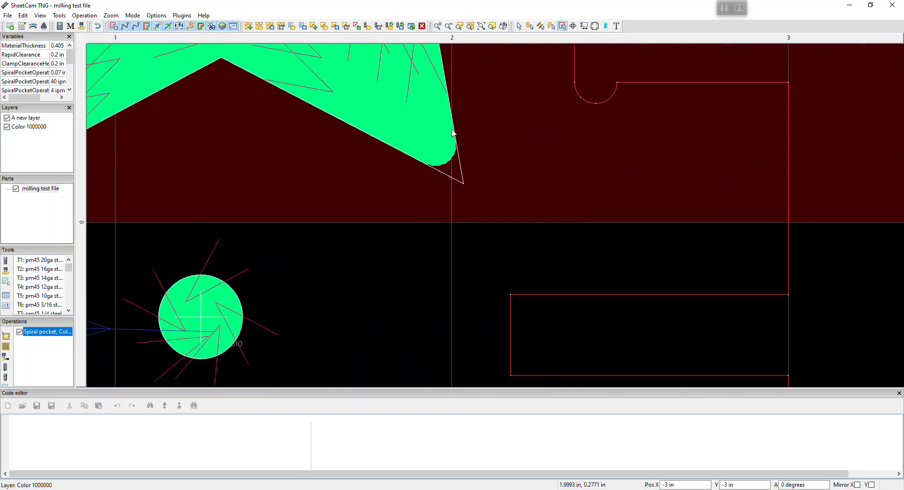
scroll(478, 239, down, 4)
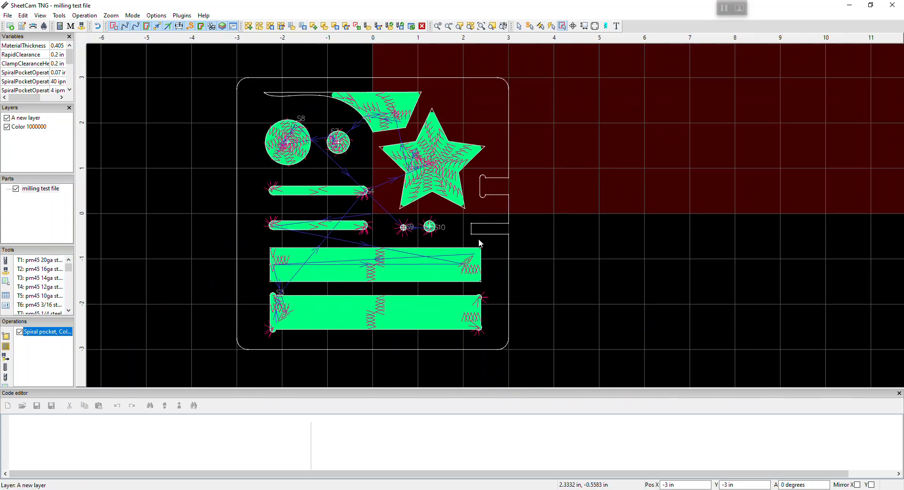
scroll(462, 195, up, 2)
click(463, 197)
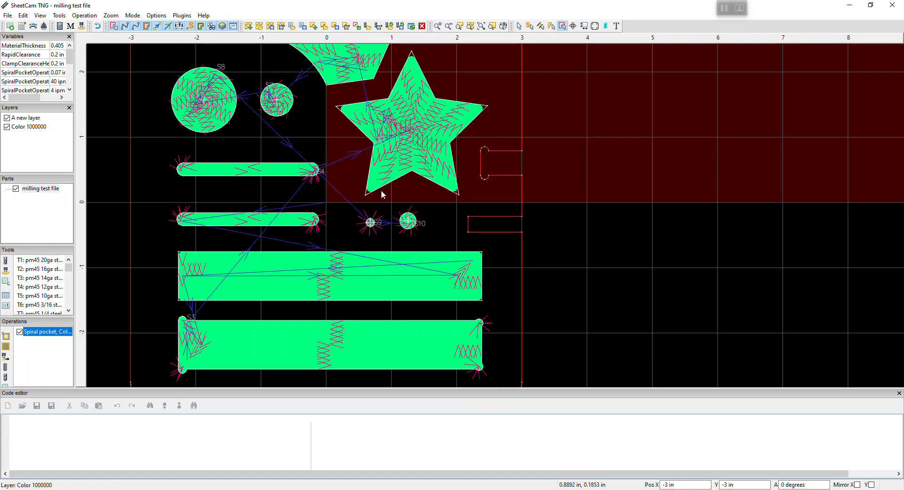
scroll(367, 197, down, 1)
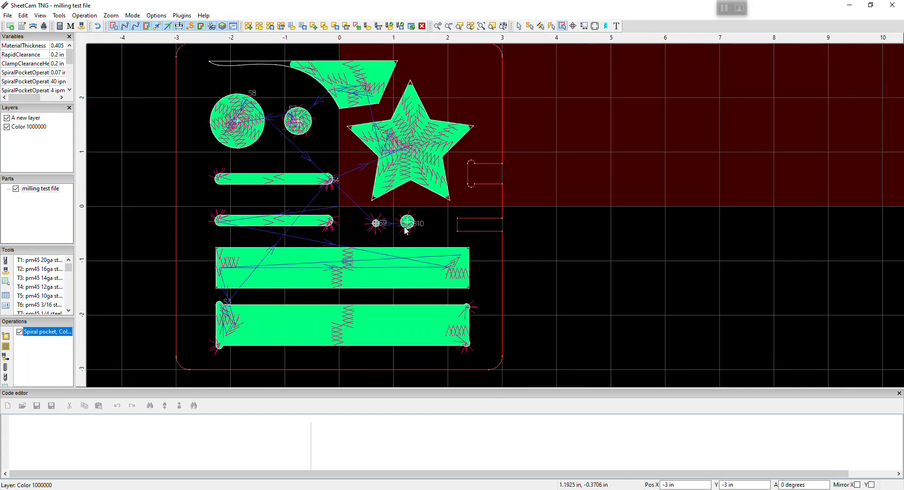
scroll(392, 69, up, 2)
scroll(391, 70, down, 3)
scroll(404, 196, up, 1)
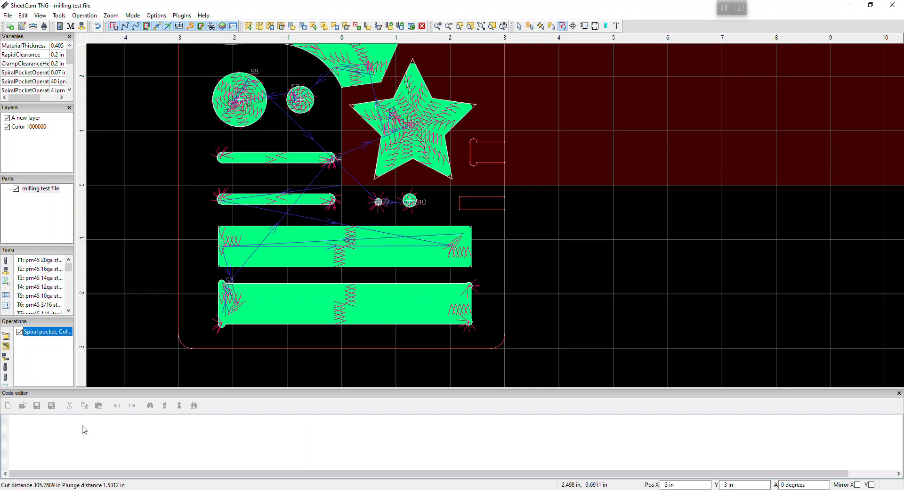
Enable overcut corners in the spiral pocket operation on layer Color 1000000.
right_click(46, 337)
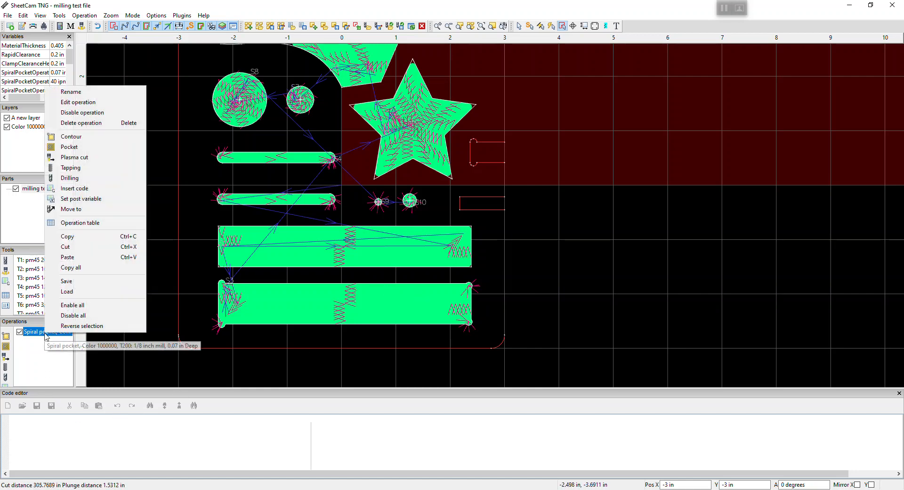
click(95, 107)
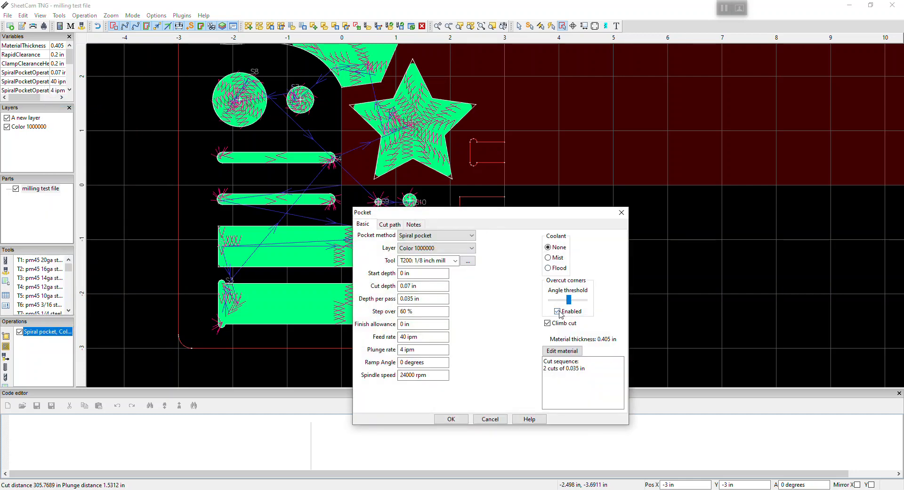
click(451, 419)
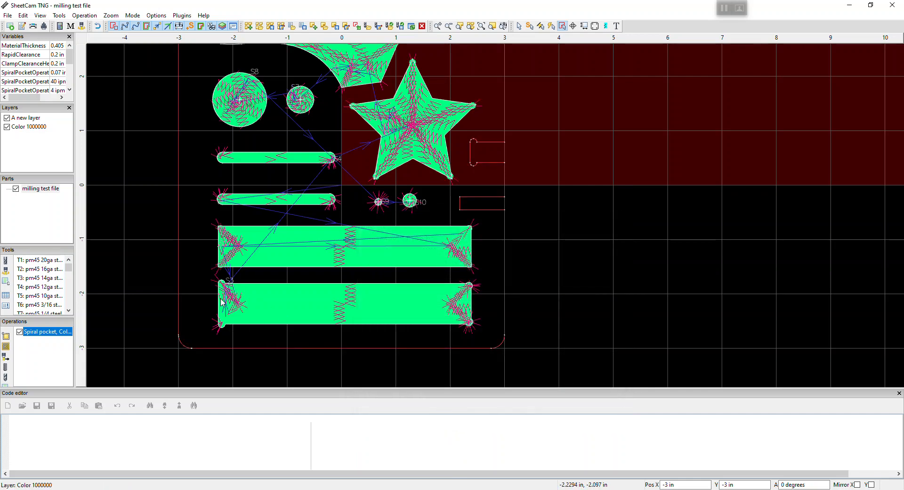
Examine the overcuts at the corners of the plain rectangle and the rectangle with rounded corner reliefs.
scroll(214, 275, up, 5)
scroll(213, 270, up, 2)
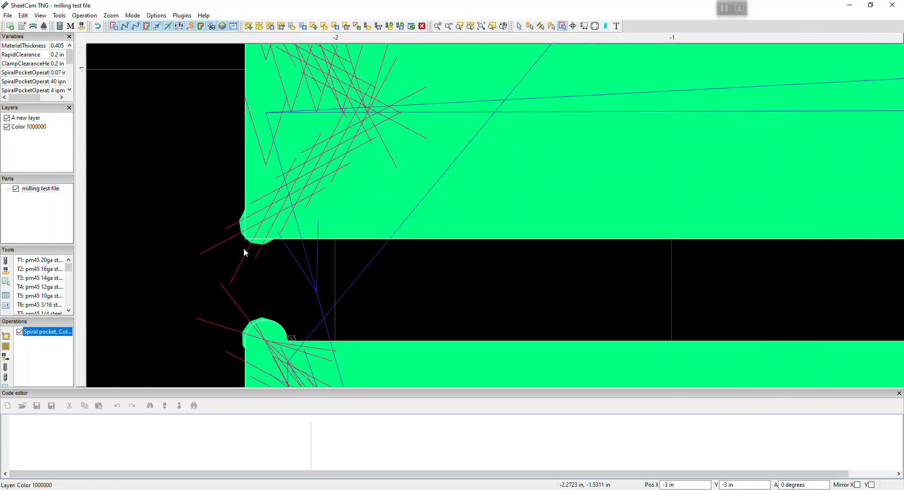
scroll(256, 242, down, 4)
scroll(813, 194, down, 3)
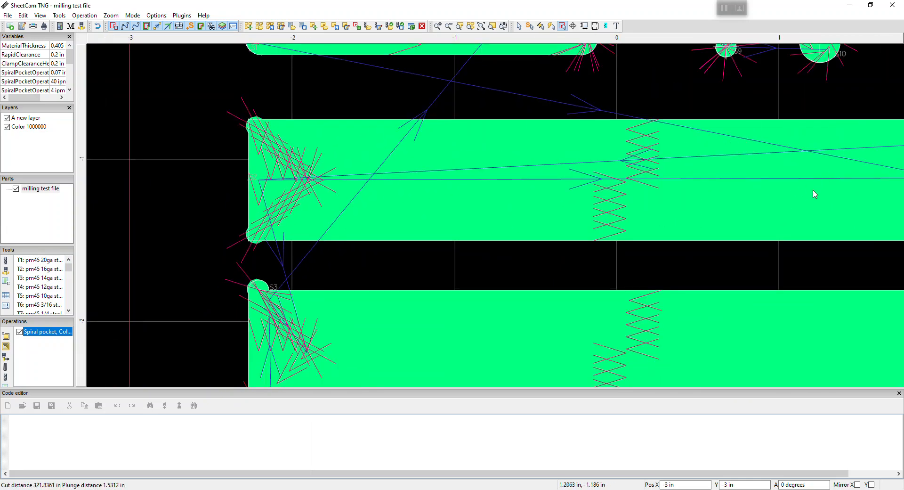
scroll(786, 141, up, 1)
scroll(785, 139, down, 3)
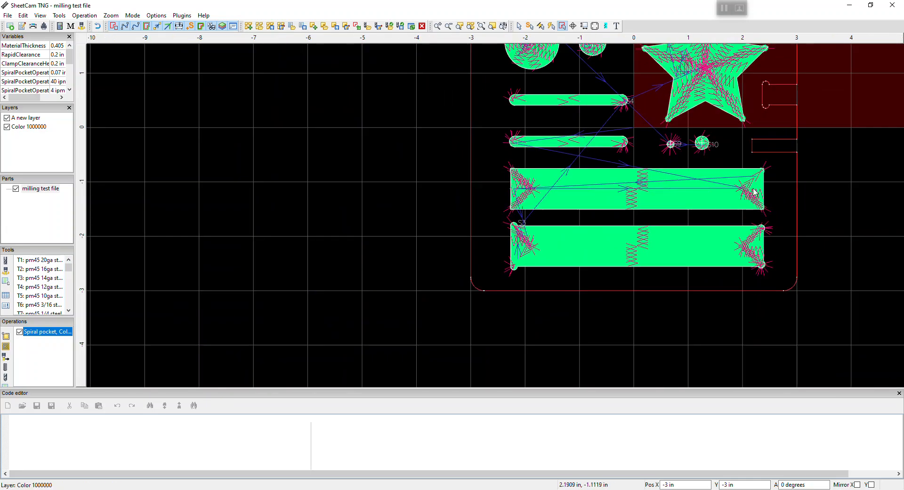
scroll(744, 137, up, 5)
scroll(745, 137, down, 6)
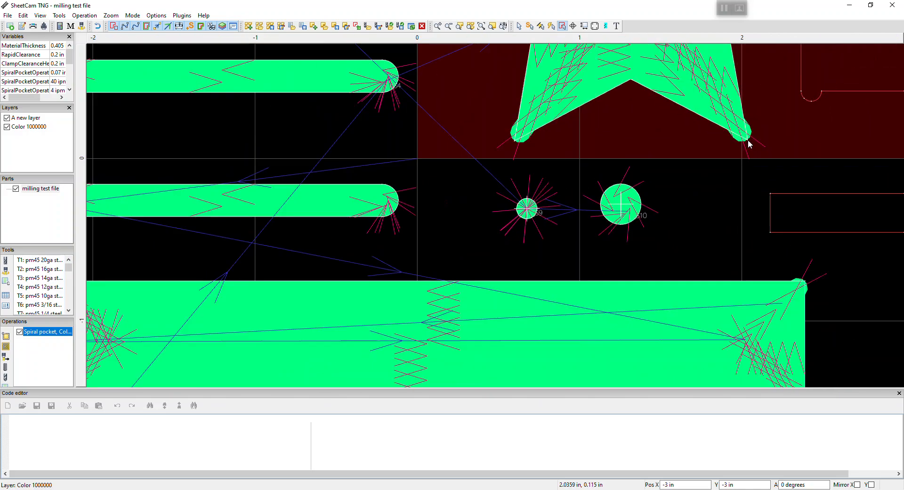
Examine the overcuts at the star's points and at the corners of the curved shape beside it.
scroll(642, 80, up, 4)
scroll(666, 61, down, 4)
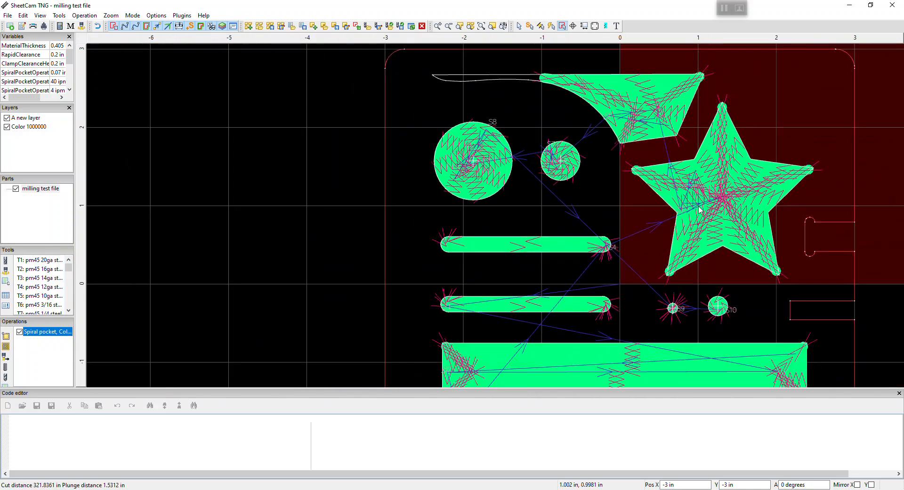
scroll(700, 107, up, 2)
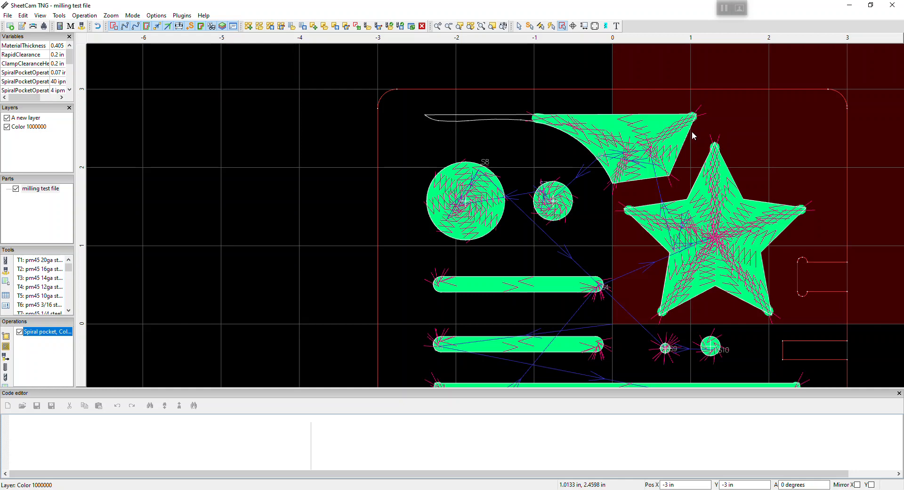
scroll(692, 136, down, 2)
scroll(657, 210, down, 2)
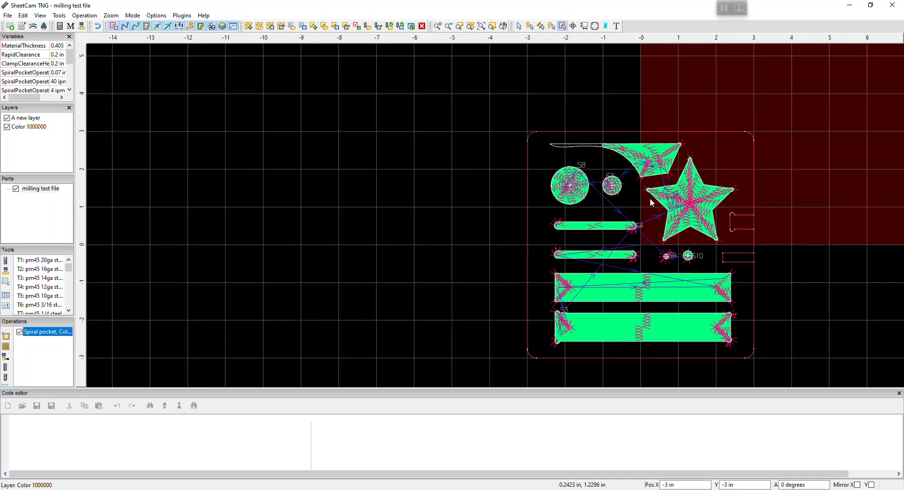
scroll(649, 198, down, 2)
scroll(584, 261, up, 3)
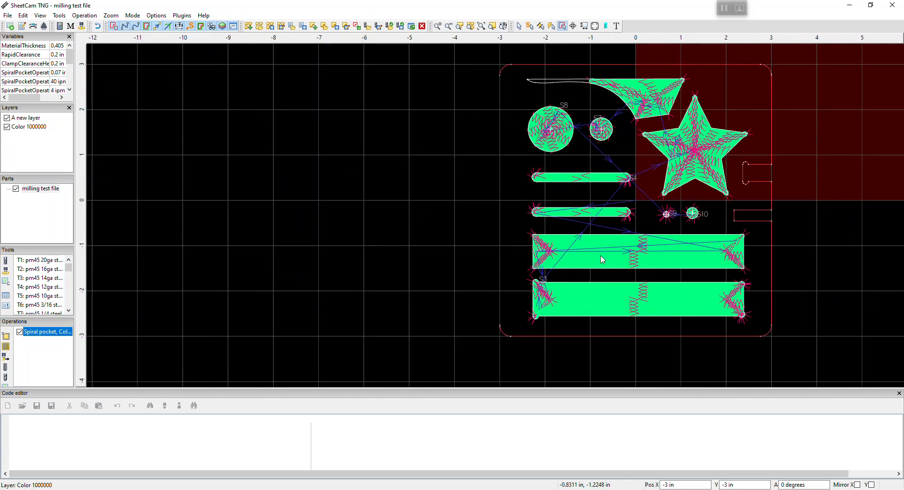
scroll(495, 202, down, 3)
scroll(665, 203, up, 3)
scroll(666, 199, down, 1)
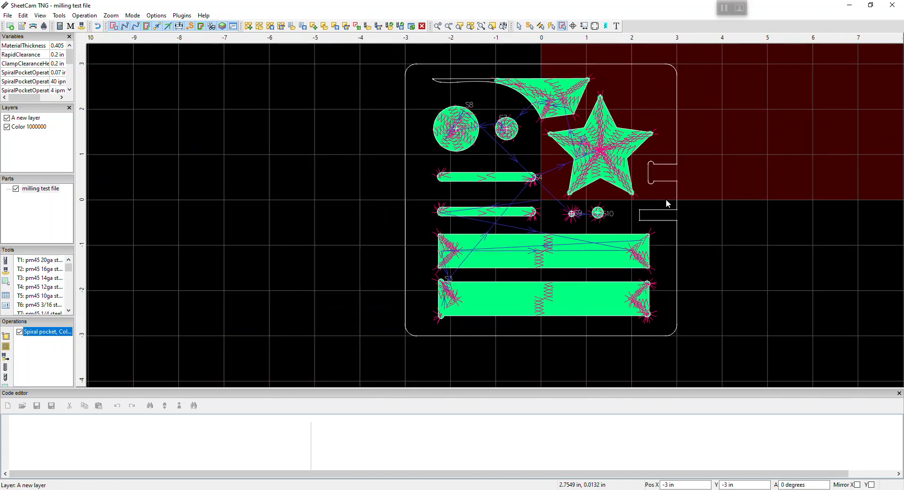
scroll(348, 221, down, 1)
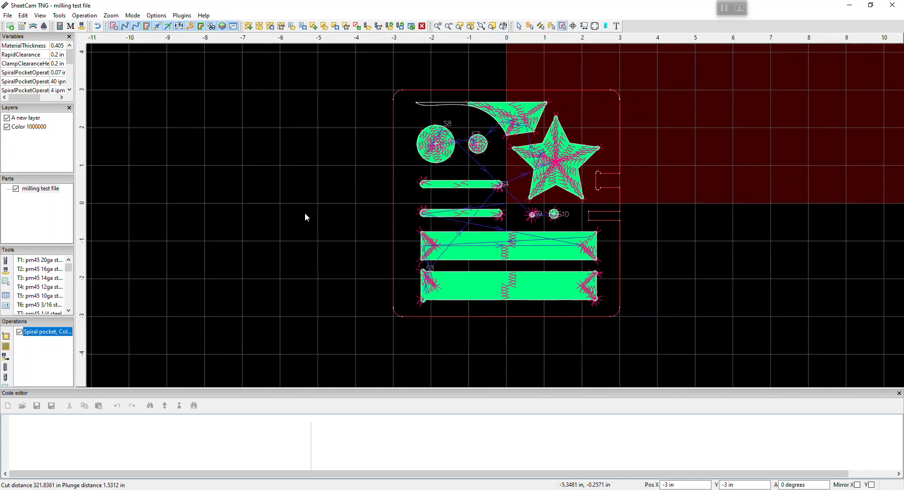
scroll(306, 215, down, 2)
scroll(556, 193, up, 3)
scroll(557, 193, down, 1)
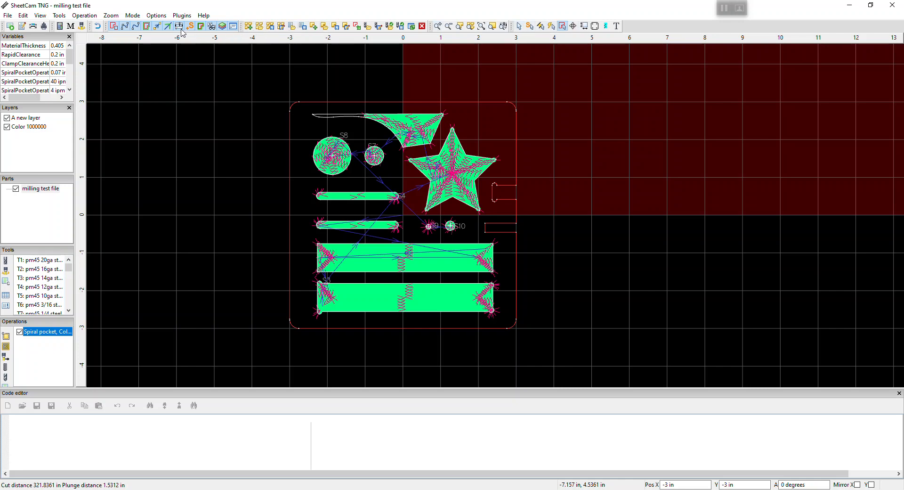
Review the spiral pocket operation's basic cutting parameters, cut path options and notes, keeping the settings as they are.
right_click(52, 338)
click(111, 104)
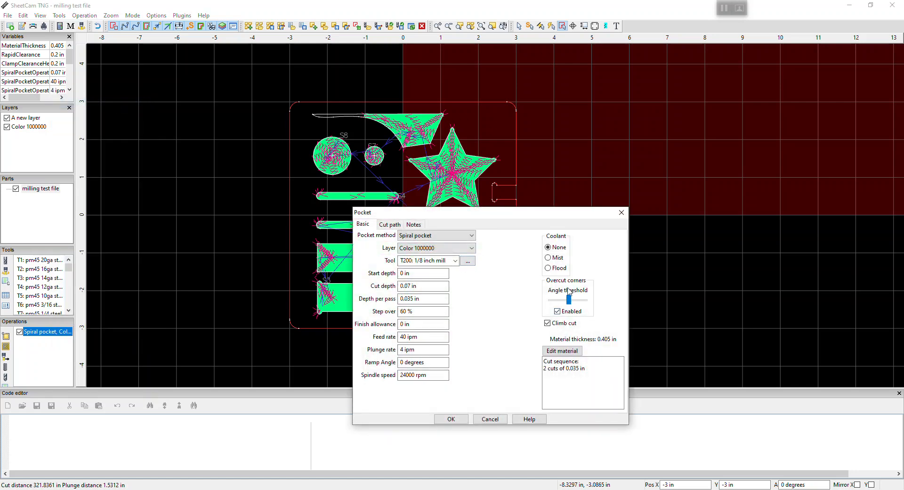
click(389, 225)
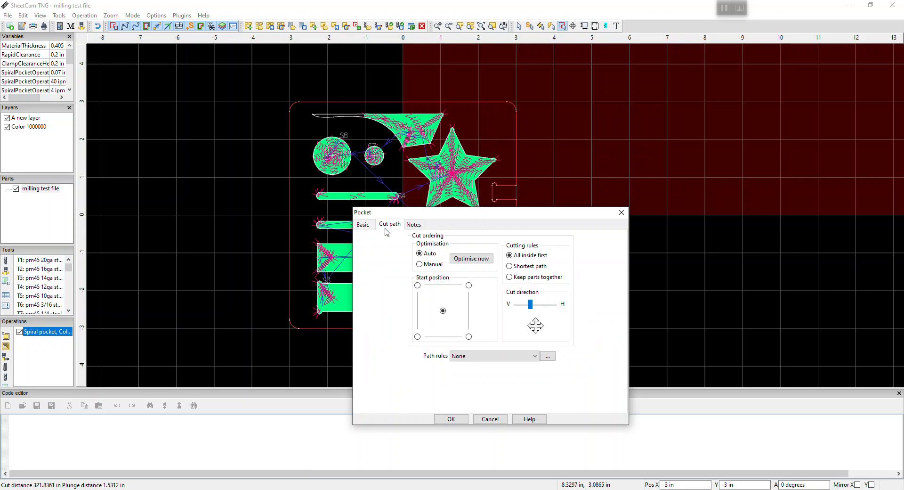
click(413, 225)
click(370, 225)
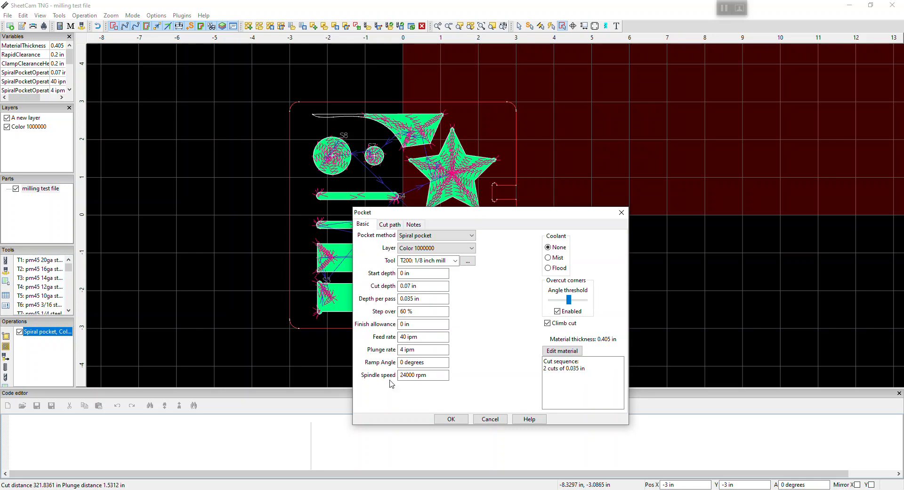
click(451, 419)
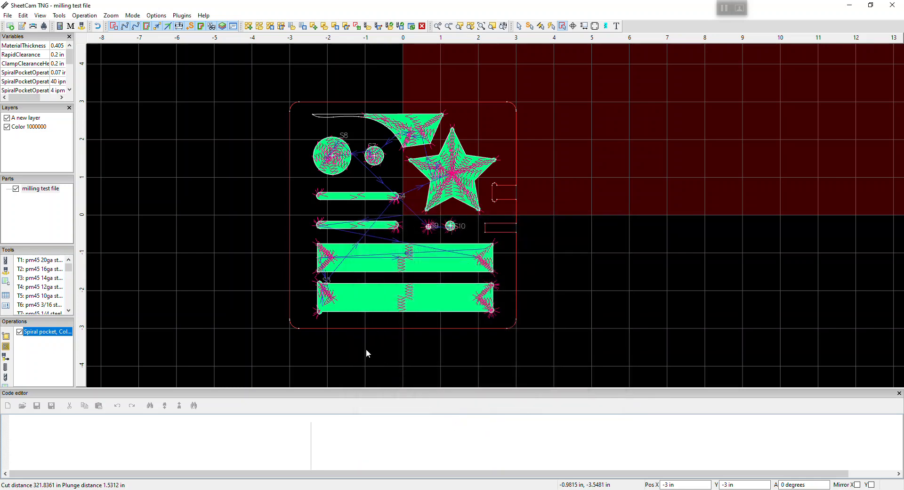